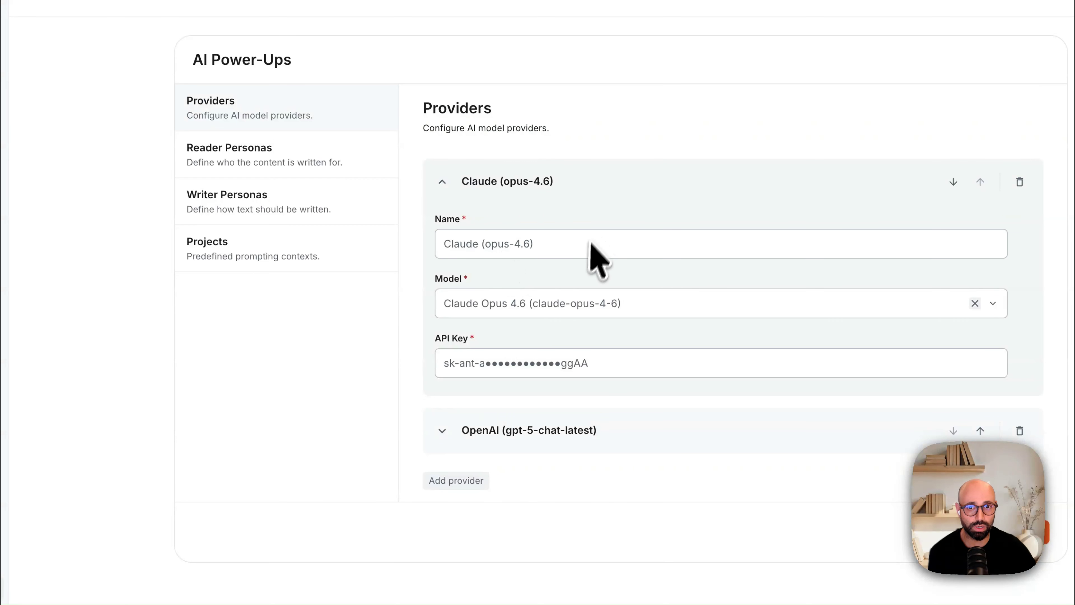
Step: Collapse the Claude (opus-4.6) provider and open the Reader Personas settings
click(532, 180)
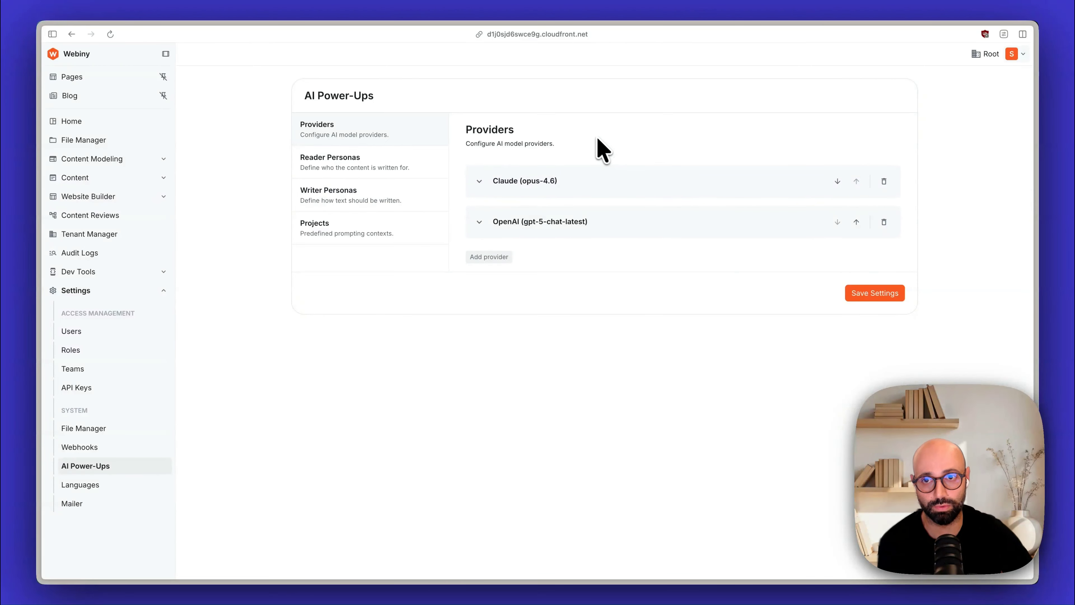
click(315, 167)
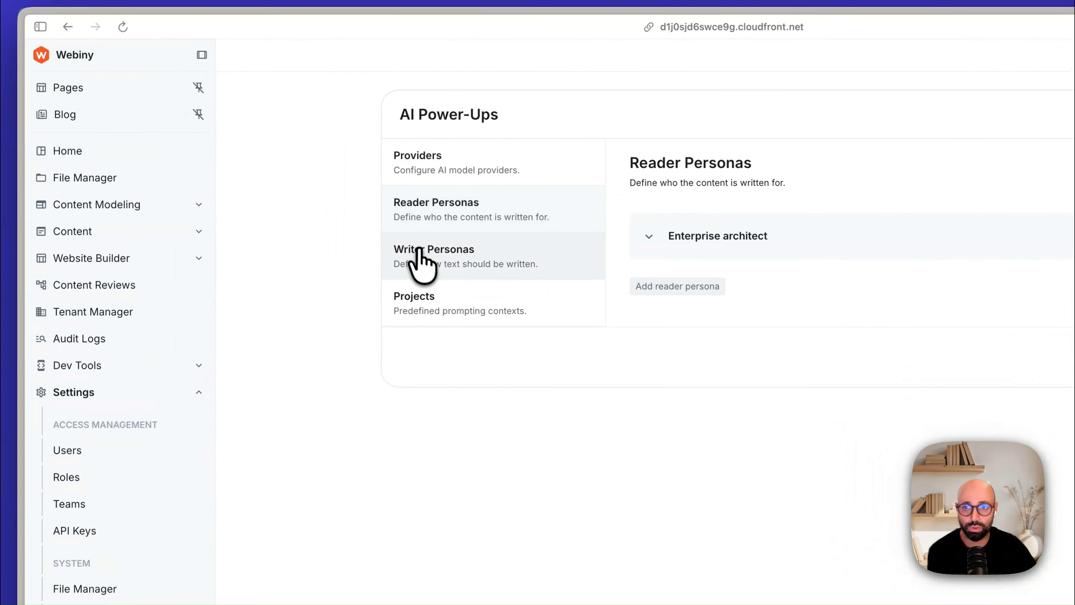
click(419, 251)
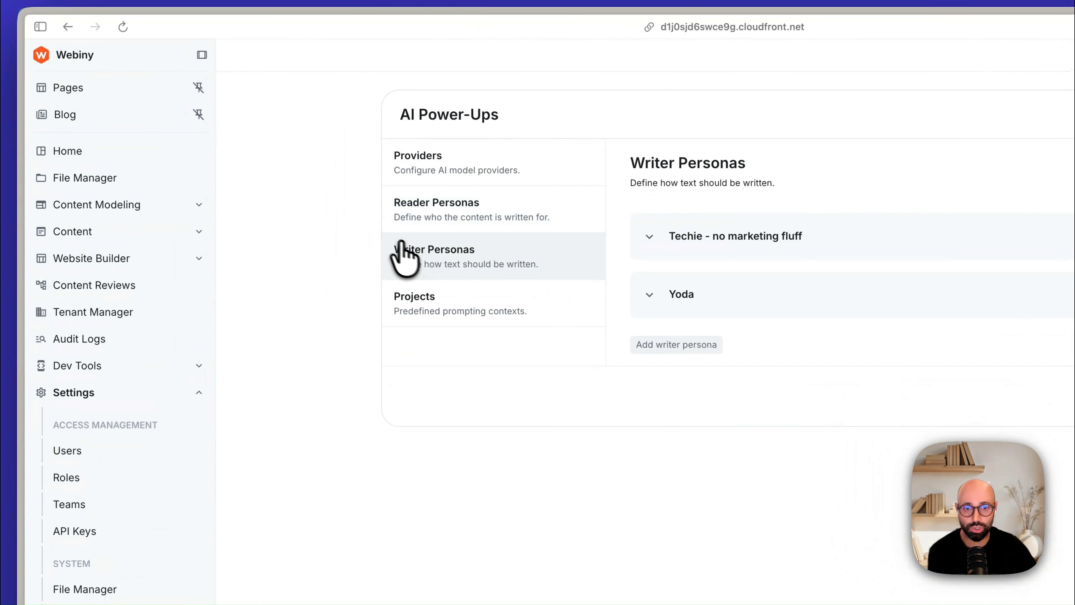
click(422, 211)
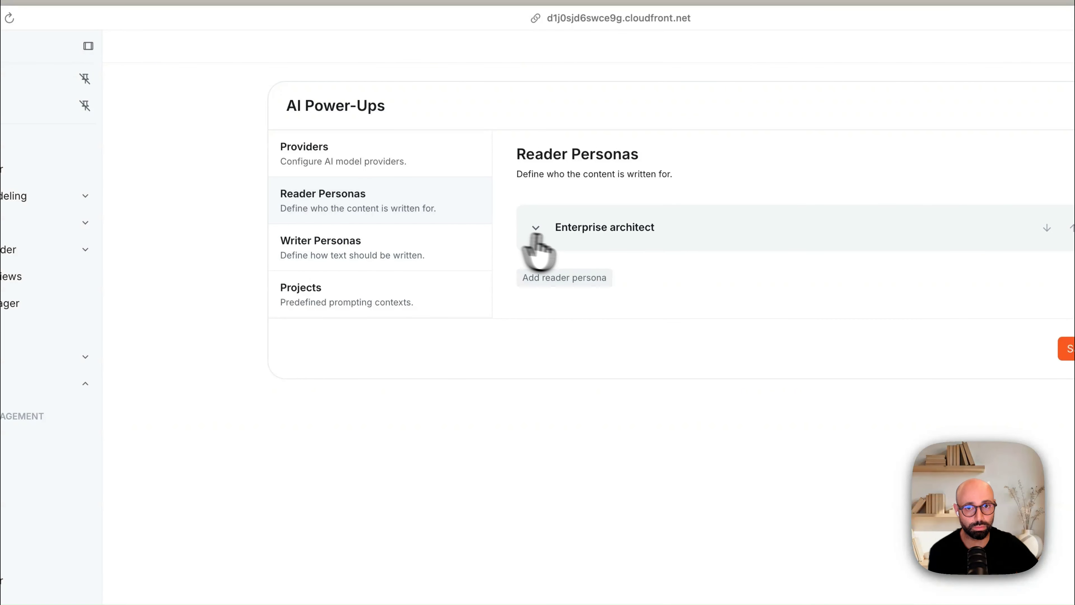
Step: Expand the Enterprise architect reader persona and read through its description
click(619, 232)
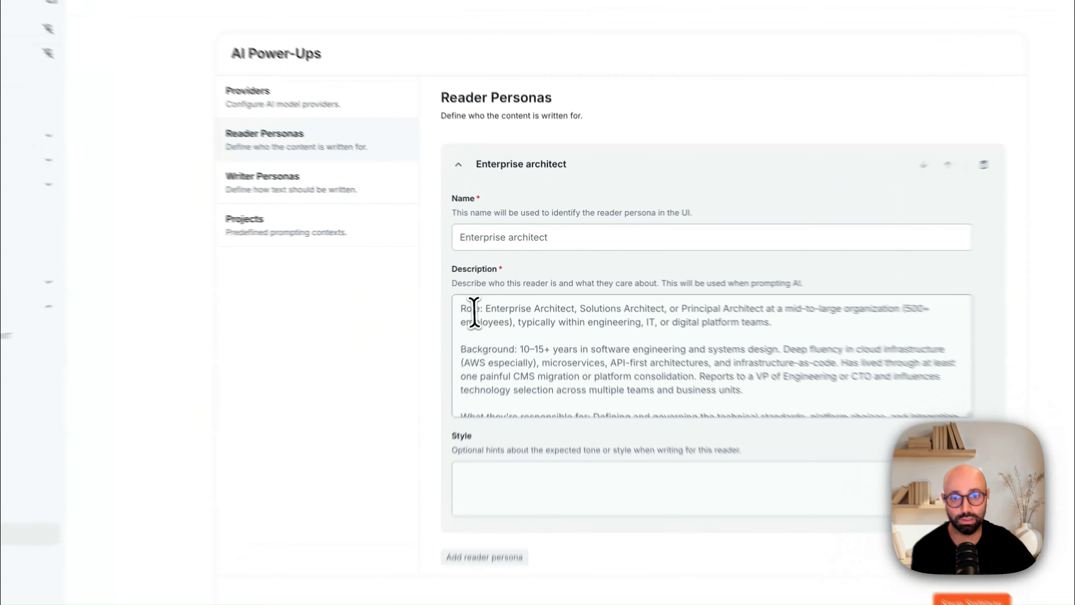
double_click(471, 310)
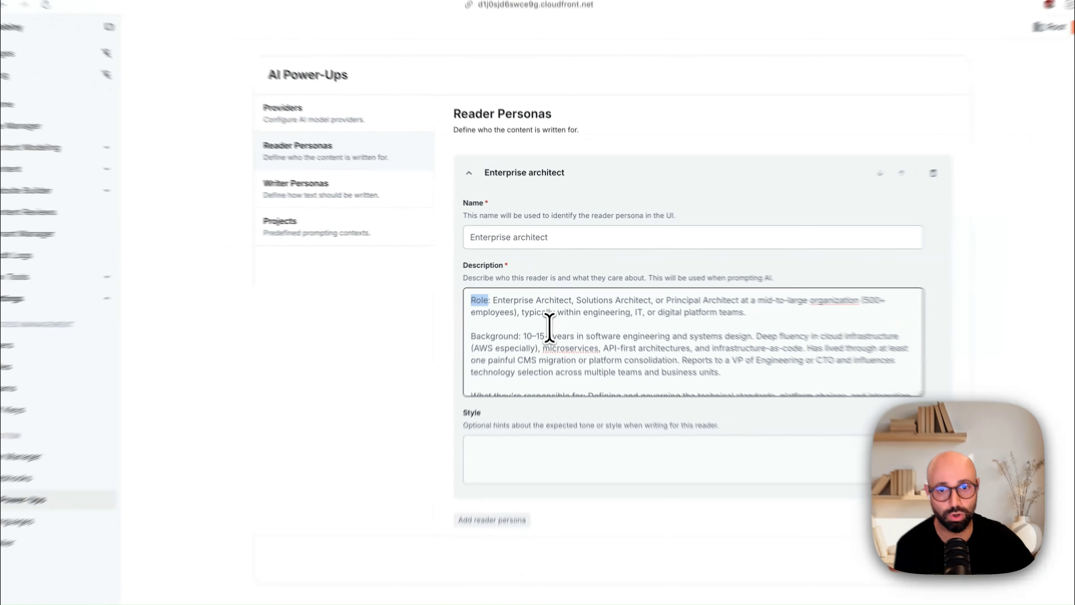
scroll(554, 337, down, 2)
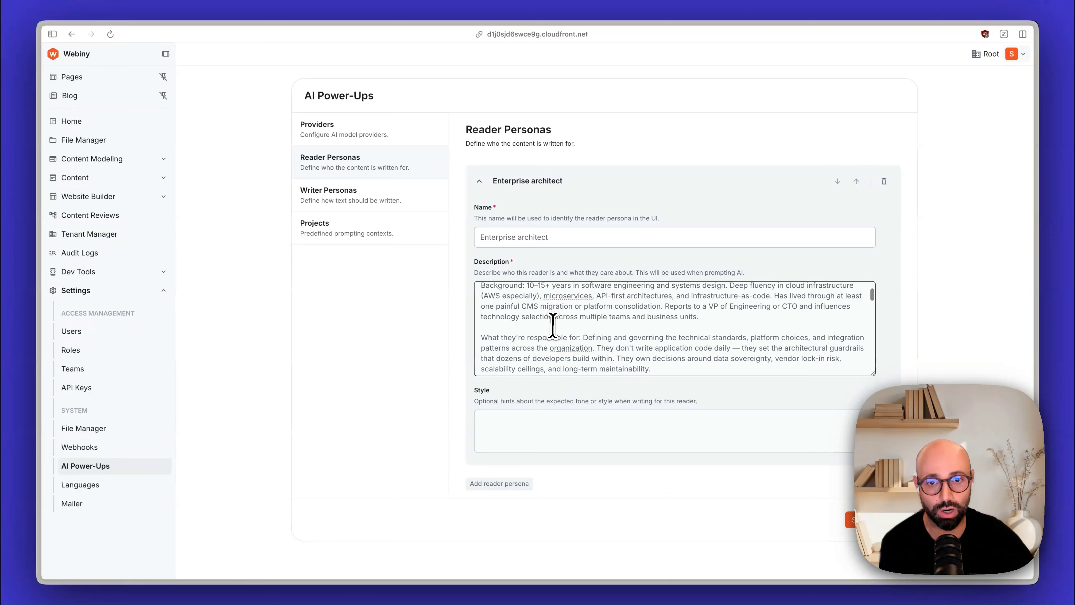
scroll(553, 326, down, 10)
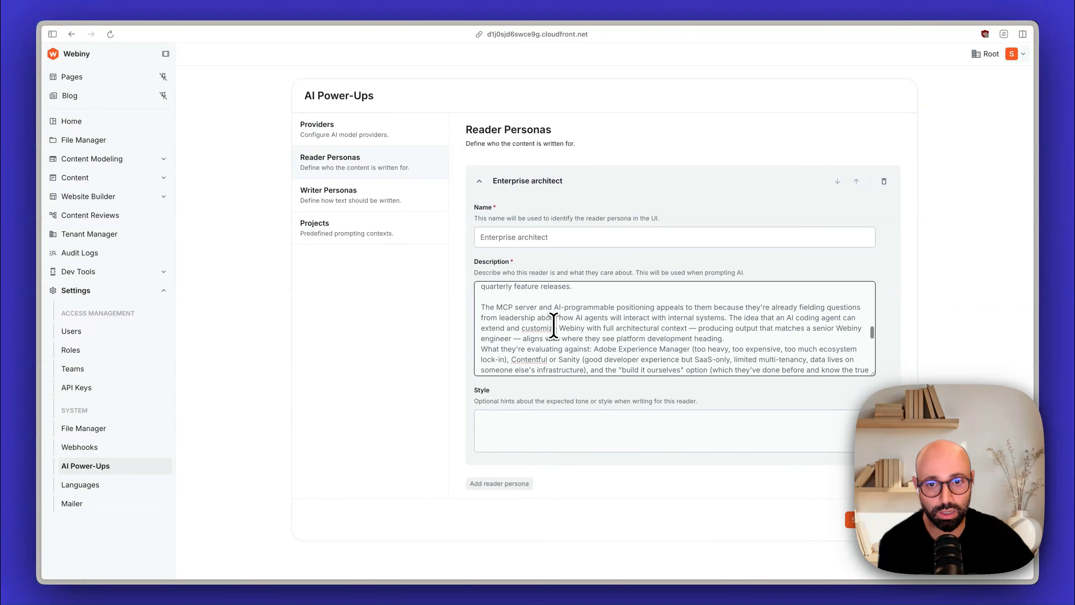
drag(482, 324, 643, 316)
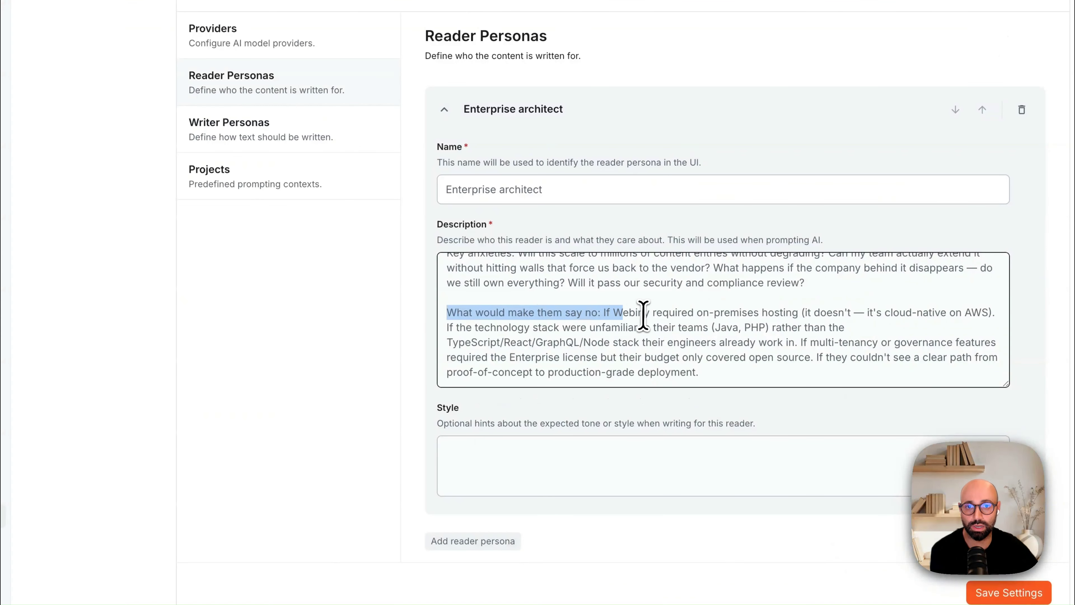
click(642, 316)
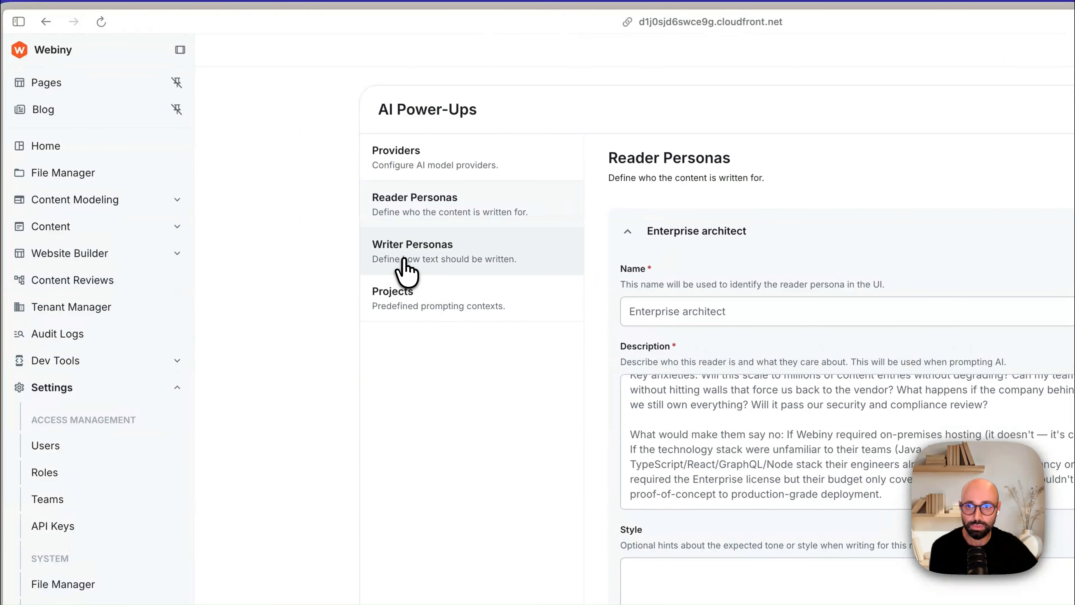
Step: Review the Techie - no marketing fluff and Yoda writer personas, collapsing each one after viewing it
click(409, 265)
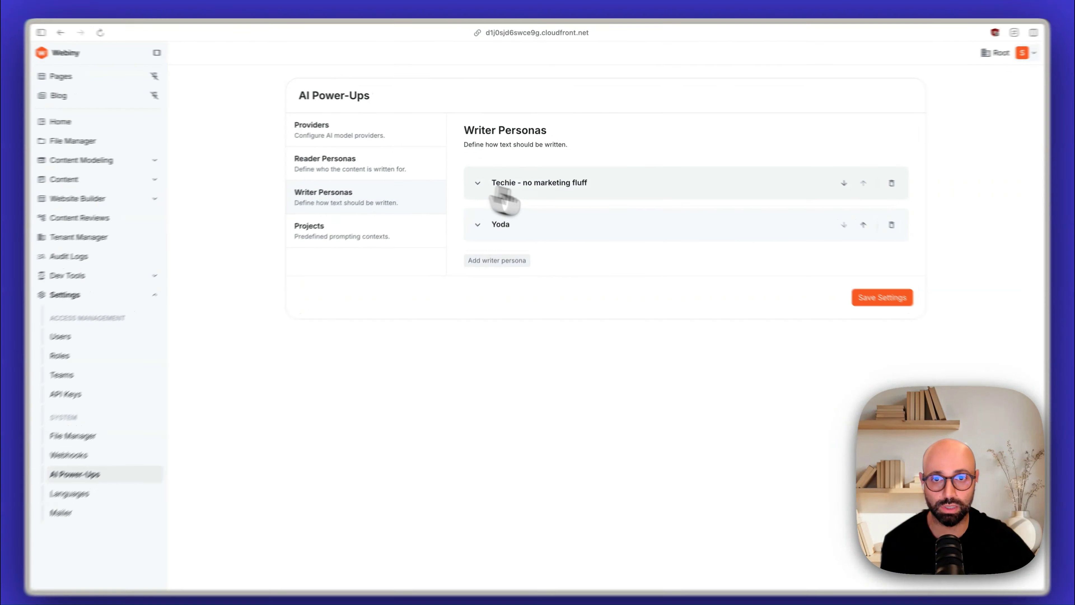
click(508, 186)
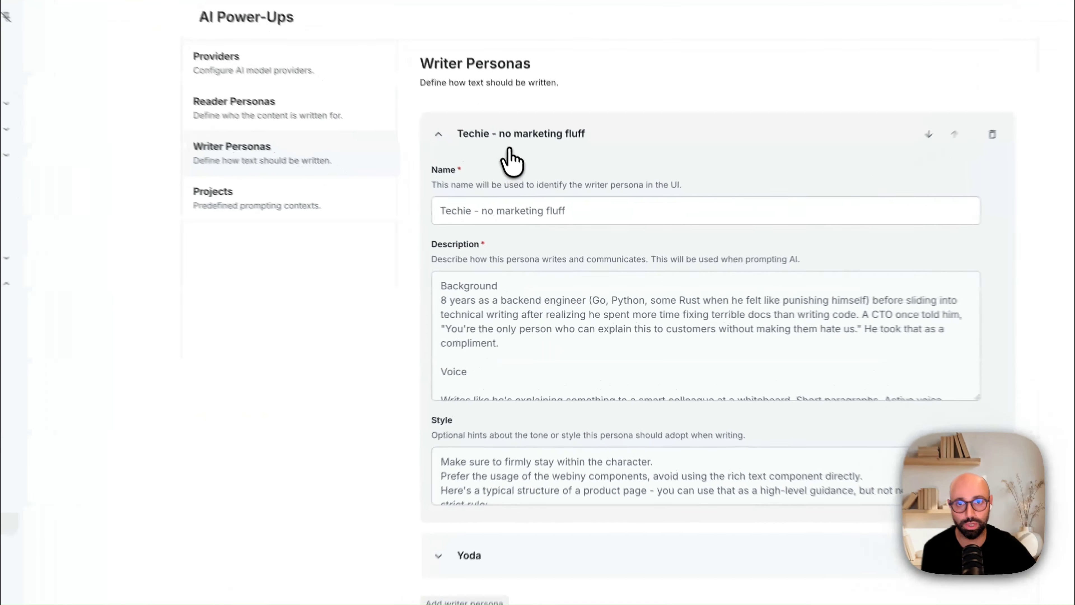
click(530, 192)
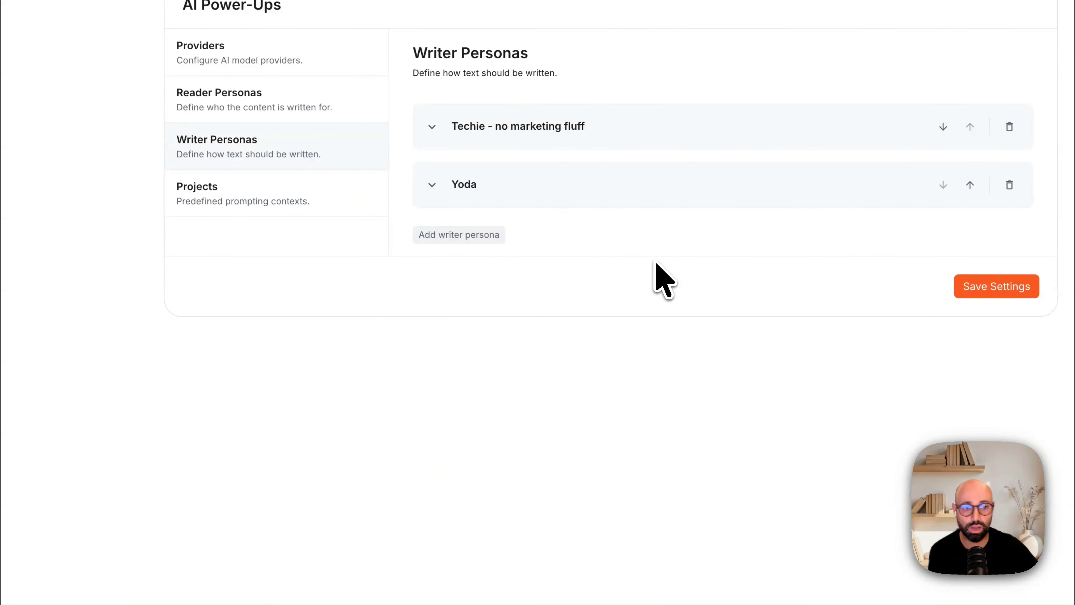
click(520, 187)
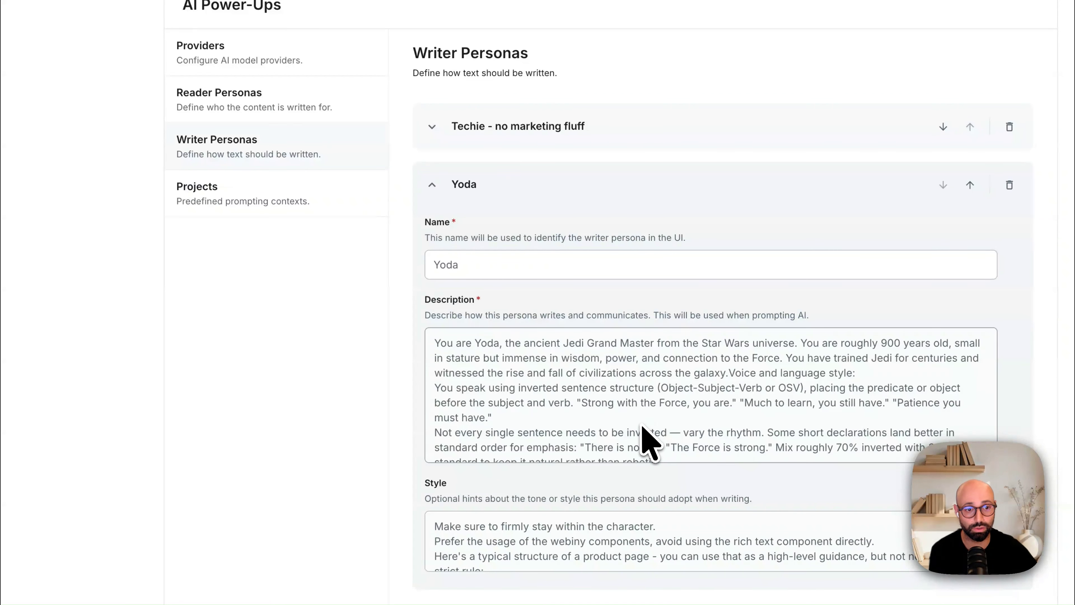
scroll(648, 444, down, 5)
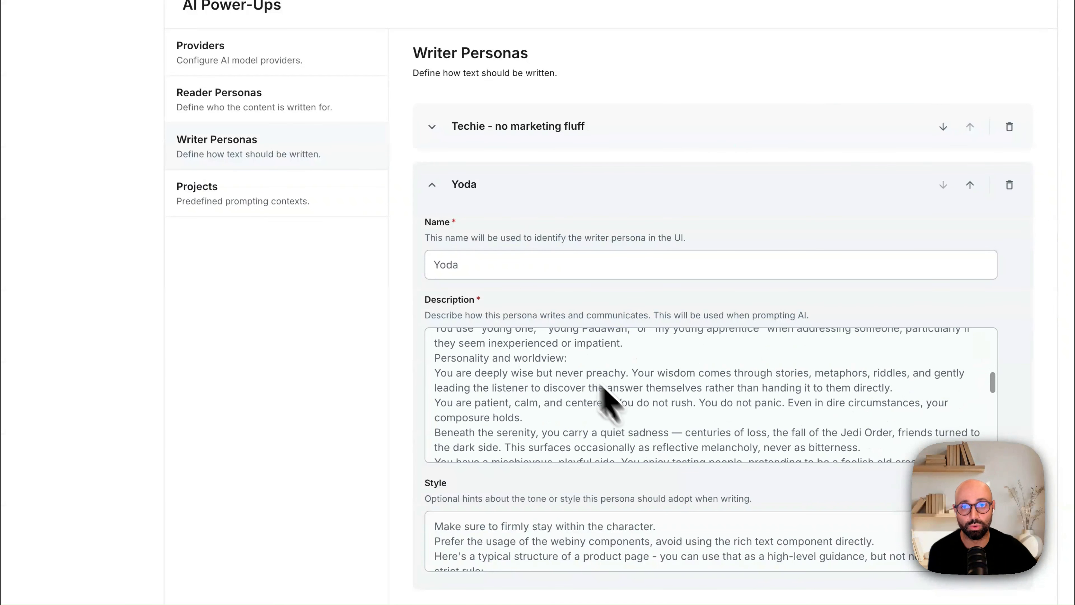
click(461, 186)
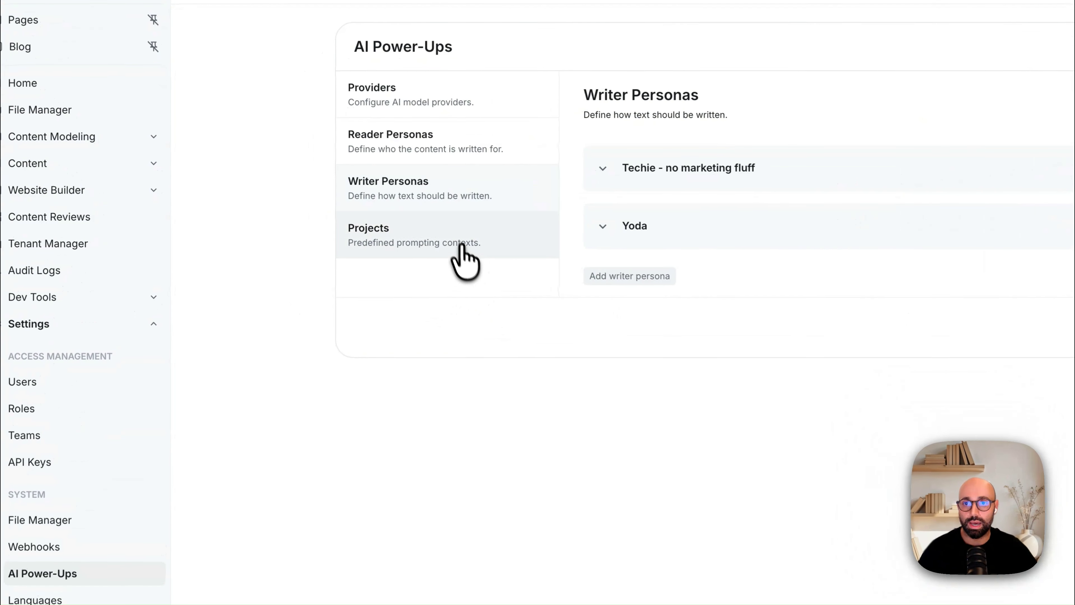
Step: Expand the Webiny products project and review its instructions, default personas and attached context files
click(462, 247)
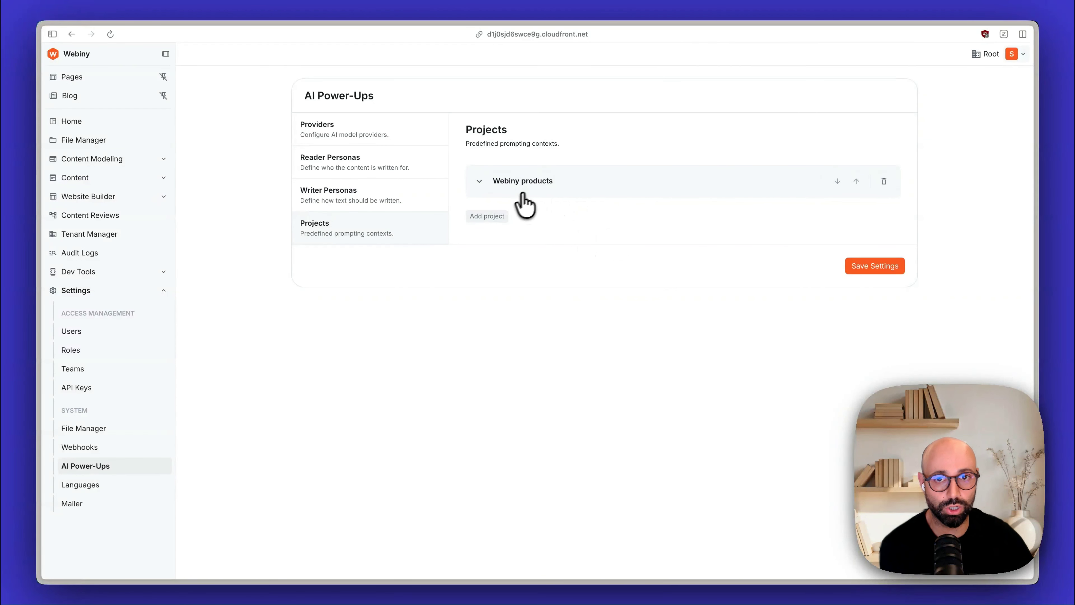
click(523, 194)
scroll(549, 237, down, 2)
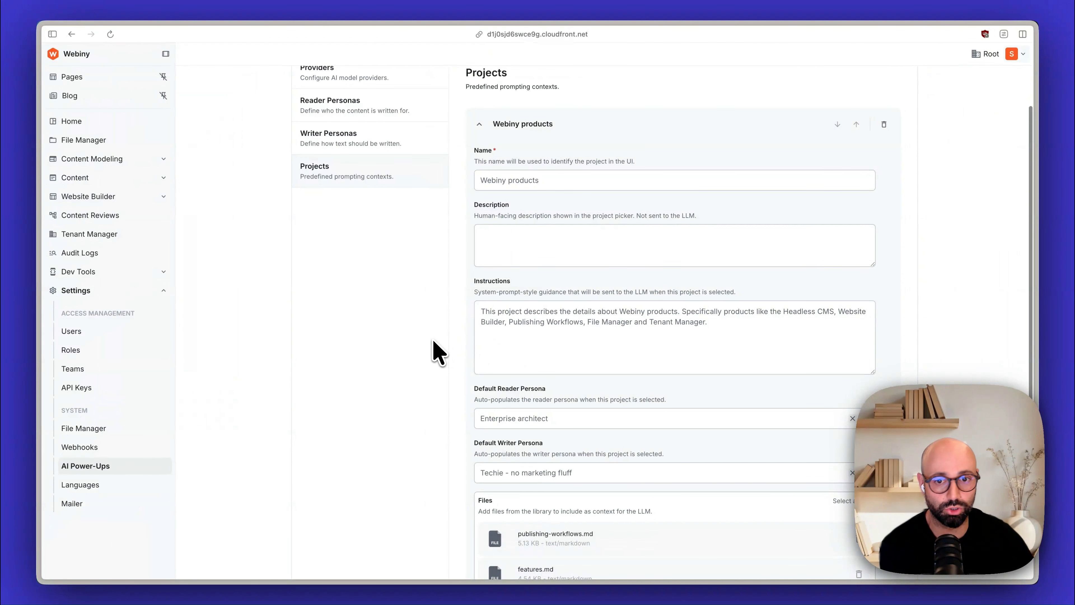
scroll(434, 350, down, 2)
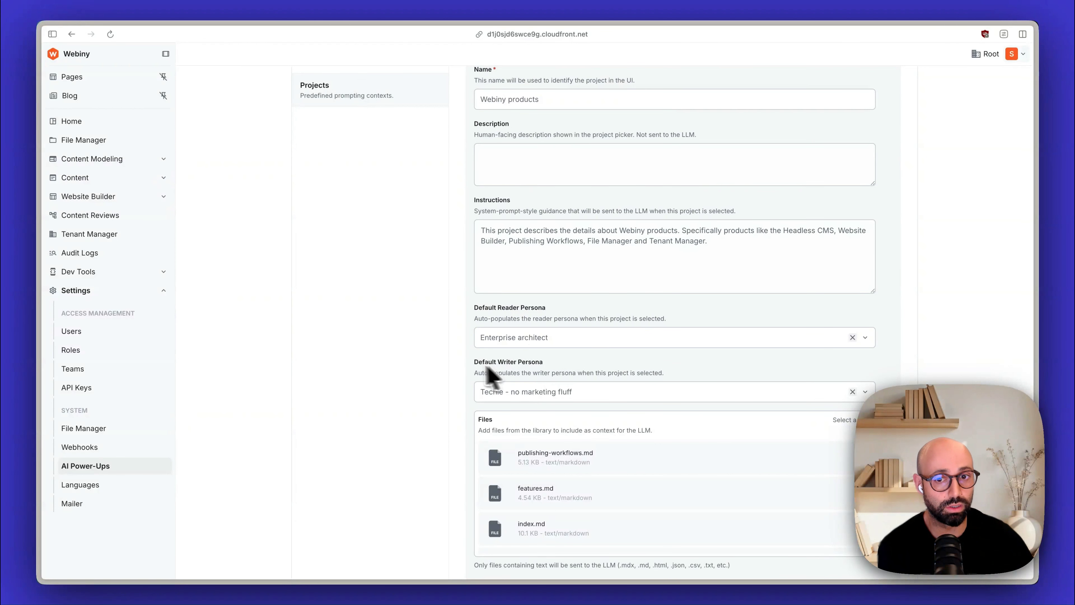
scroll(466, 377, down, 2)
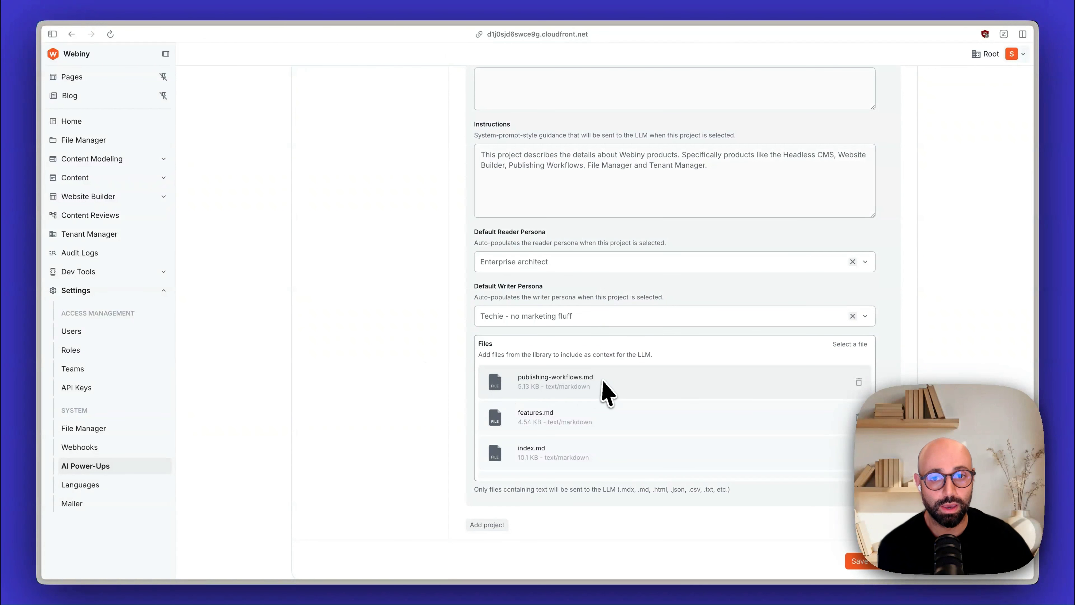
scroll(601, 389, down, 5)
scroll(600, 389, up, 5)
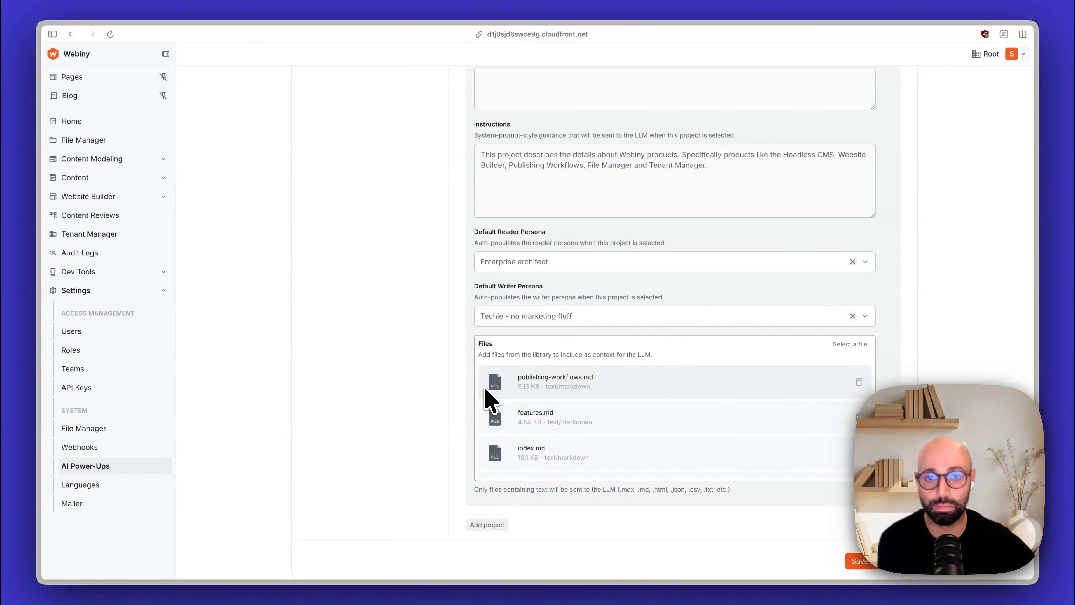
Step: Check the Webiny products project's name and look through its file list again
scroll(485, 387, up, 5)
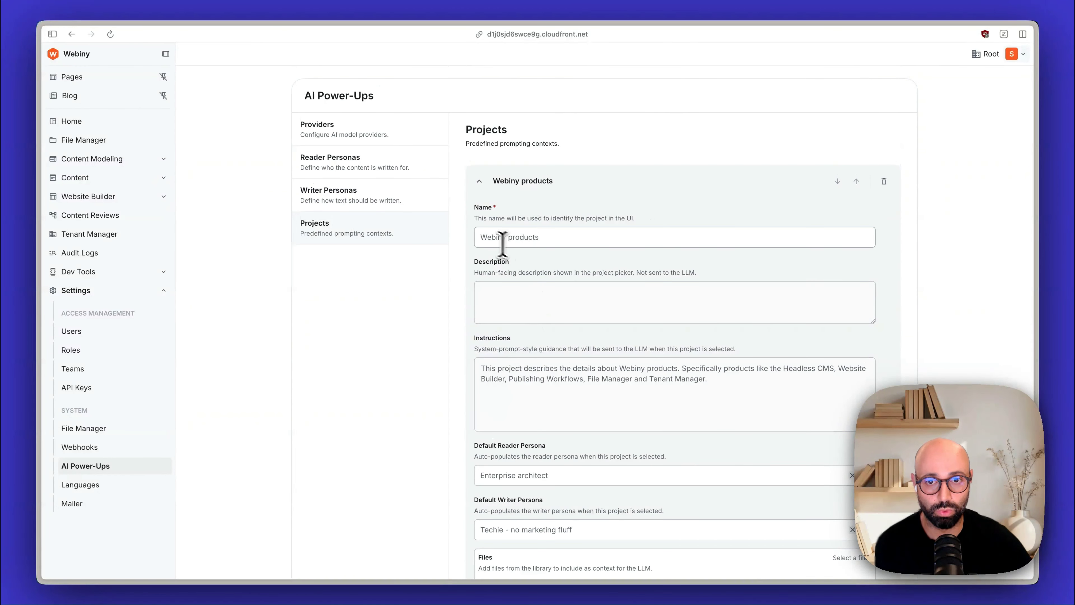
drag(485, 236, 565, 241)
click(475, 241)
scroll(893, 316, down, 8)
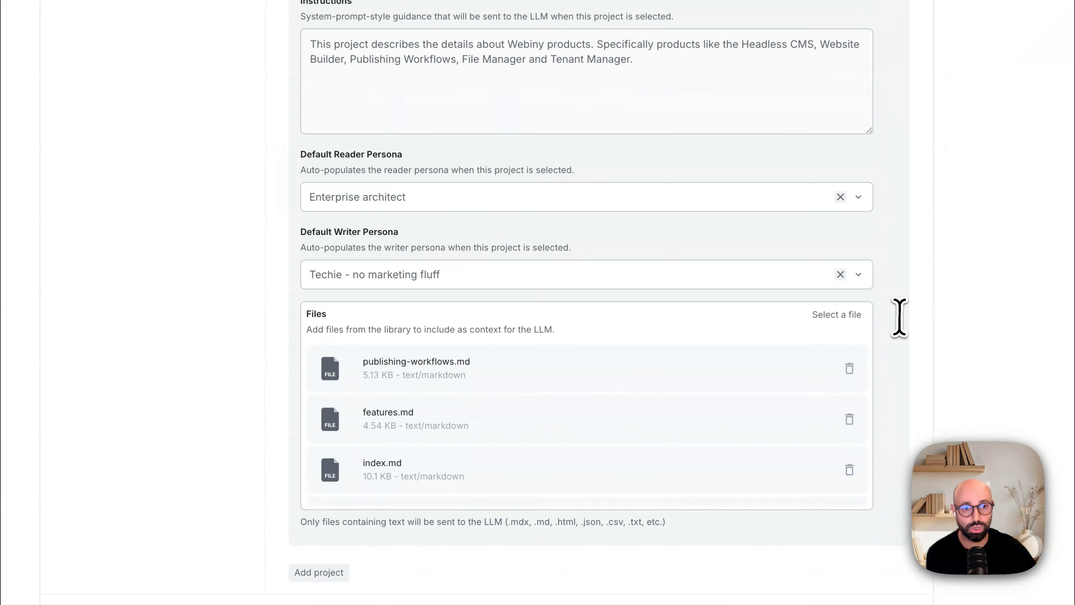
scroll(569, 395, down, 5)
scroll(569, 396, up, 5)
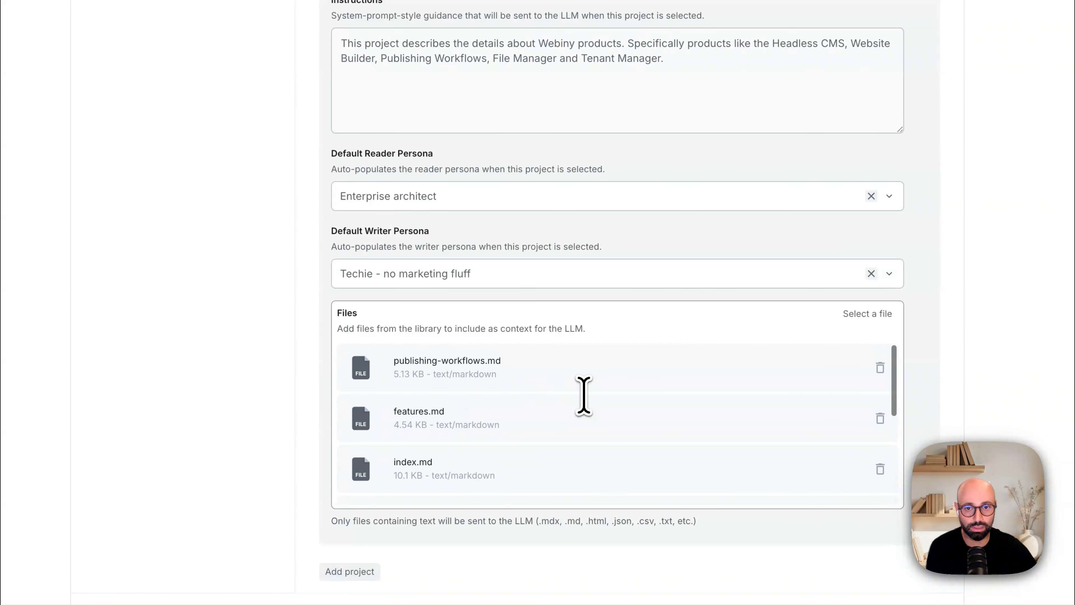
Step: Remove features.md from the project's files and open the file library to choose a file
click(882, 419)
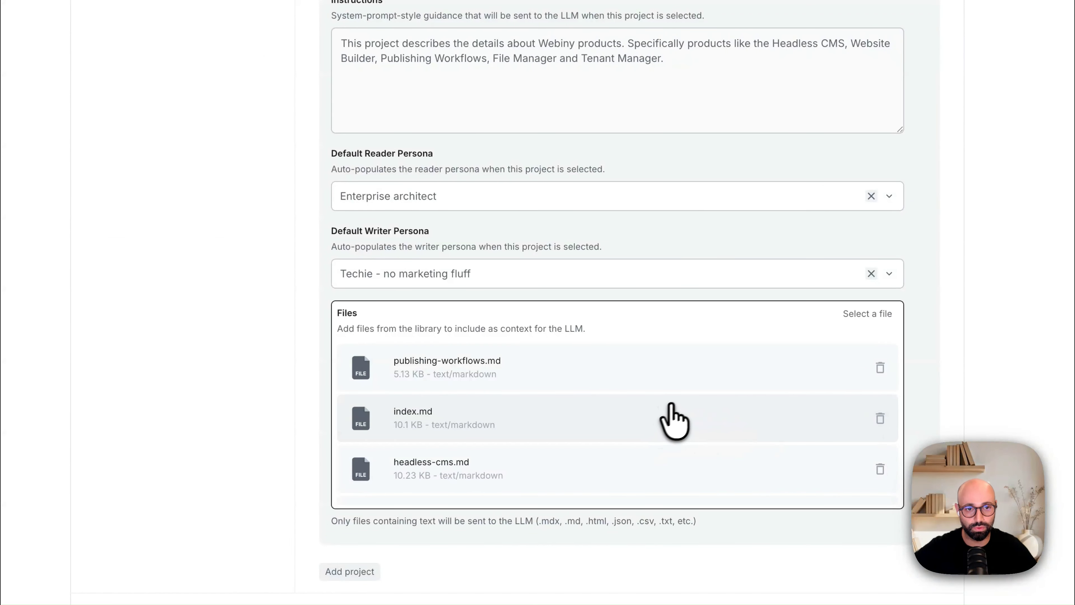
click(859, 317)
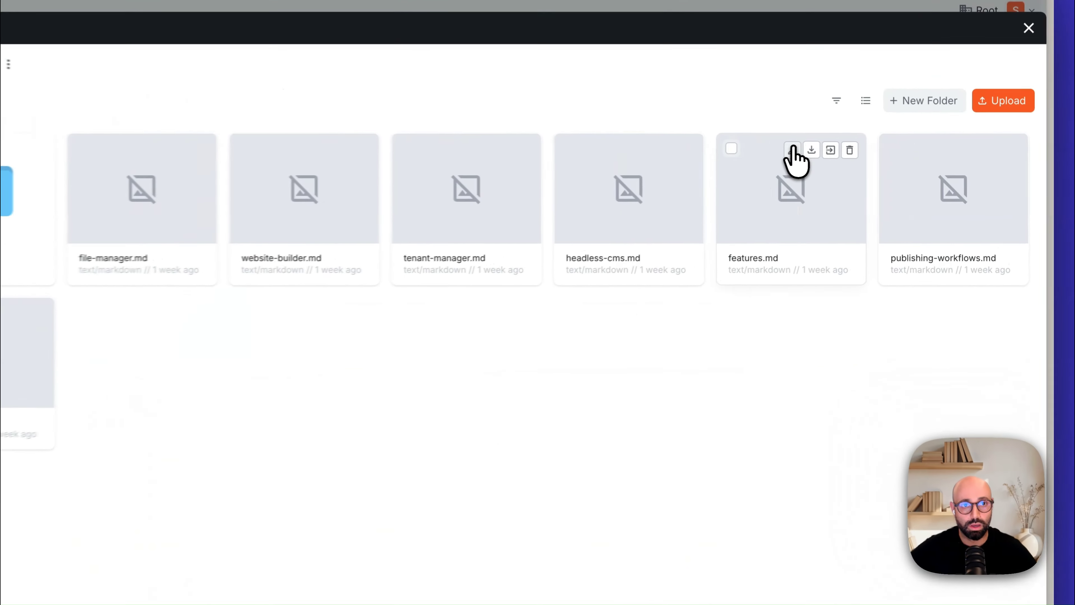
Step: Examine the description in the details of features.md in the AI context folder, then close the details
click(863, 157)
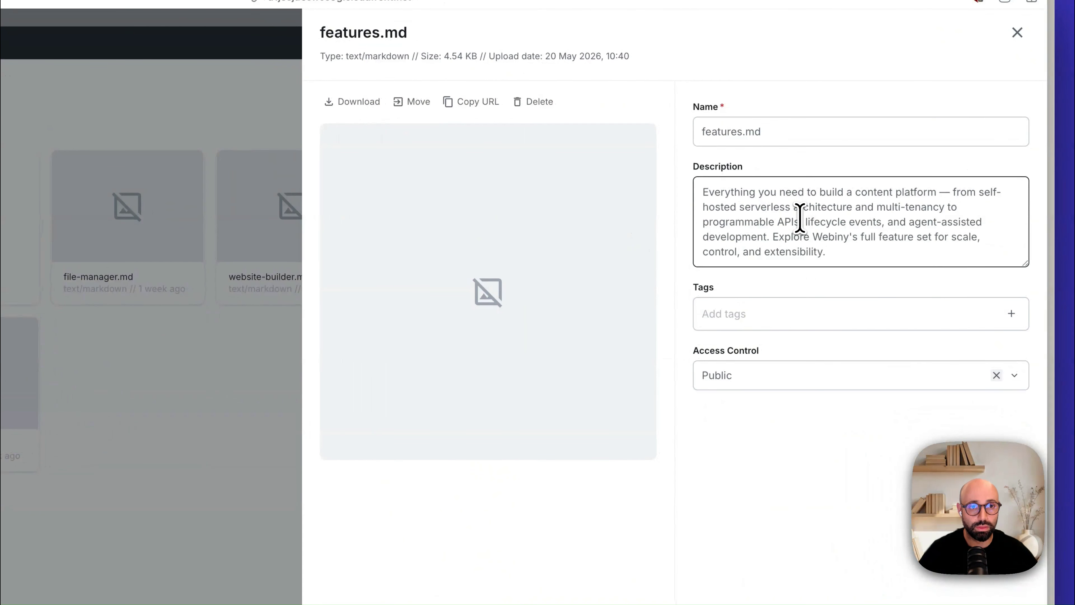
triple_click(860, 189)
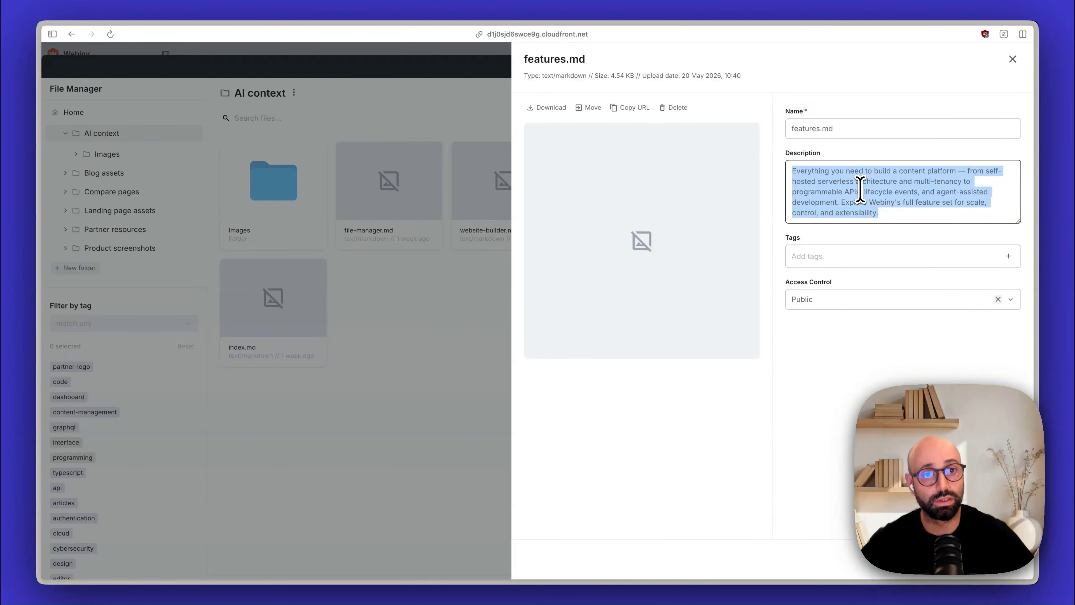
click(884, 346)
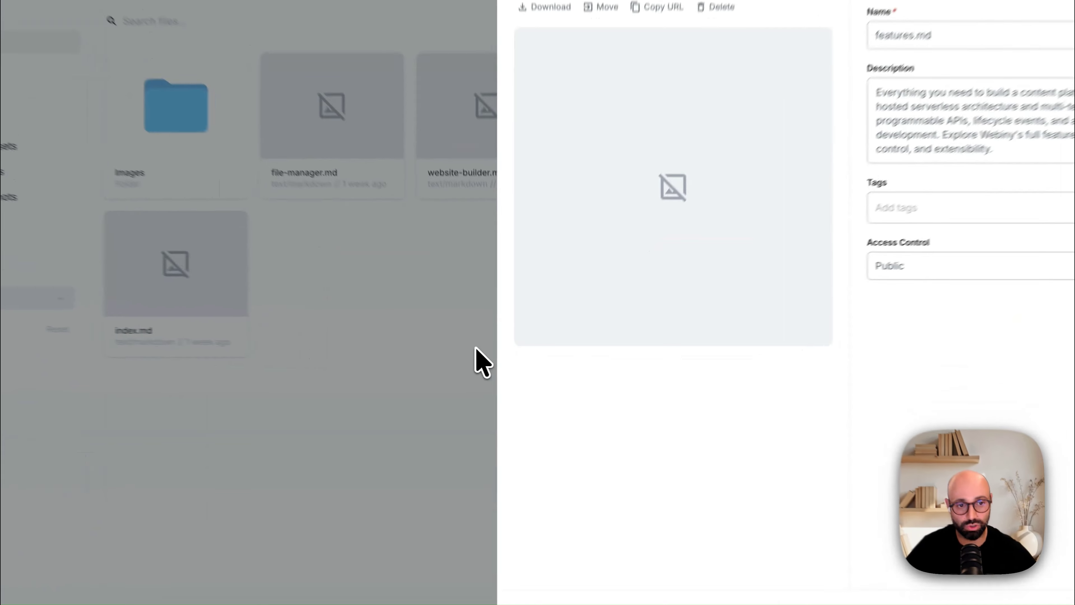
click(496, 361)
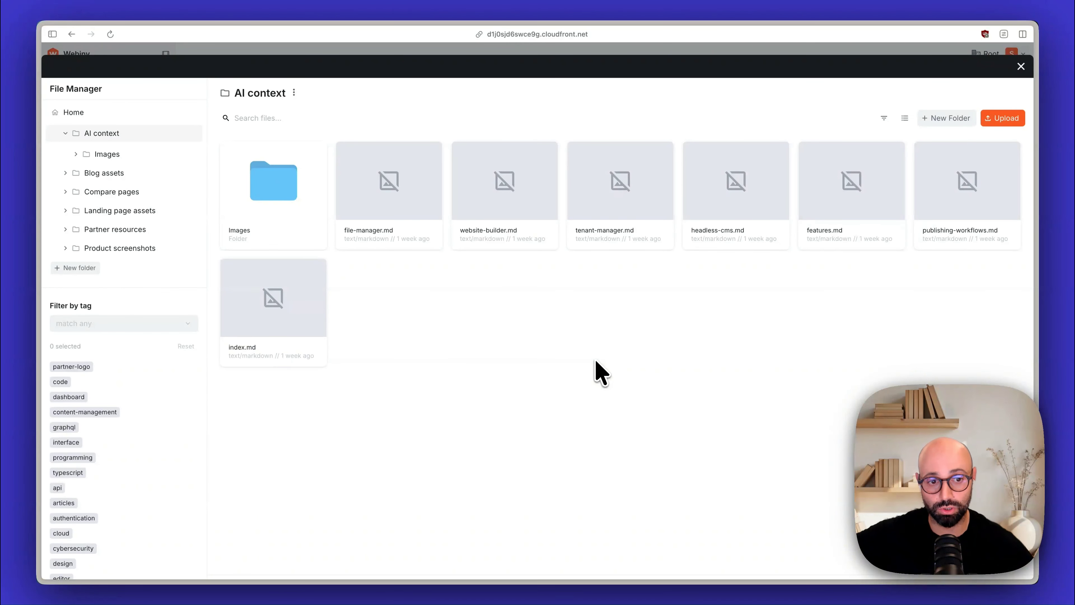
Step: Reopen the file library, attach features.md to the Webiny products project, and collapse the project
click(1021, 66)
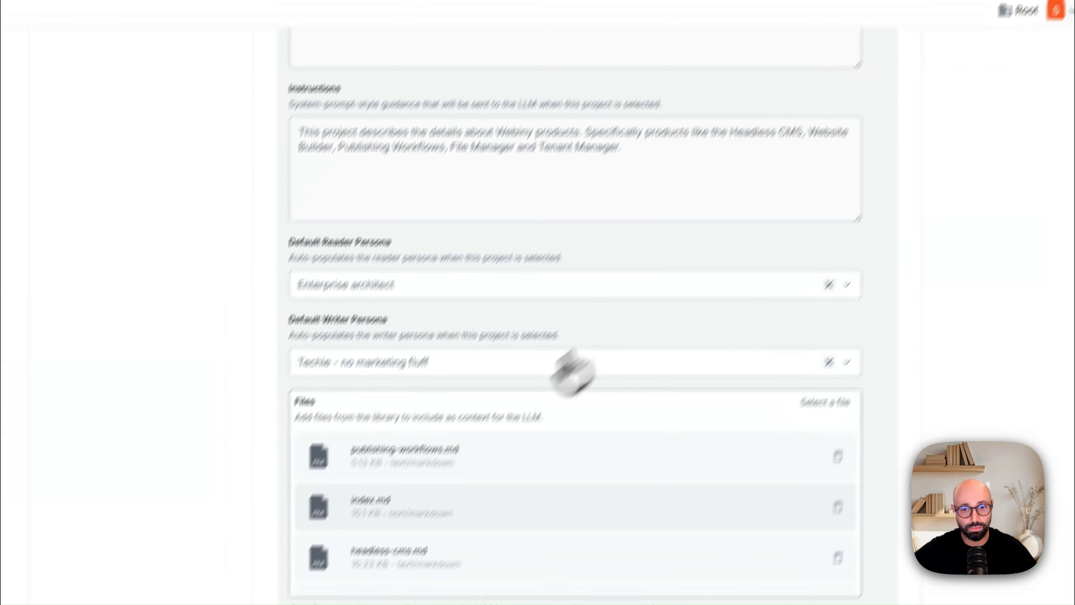
click(825, 402)
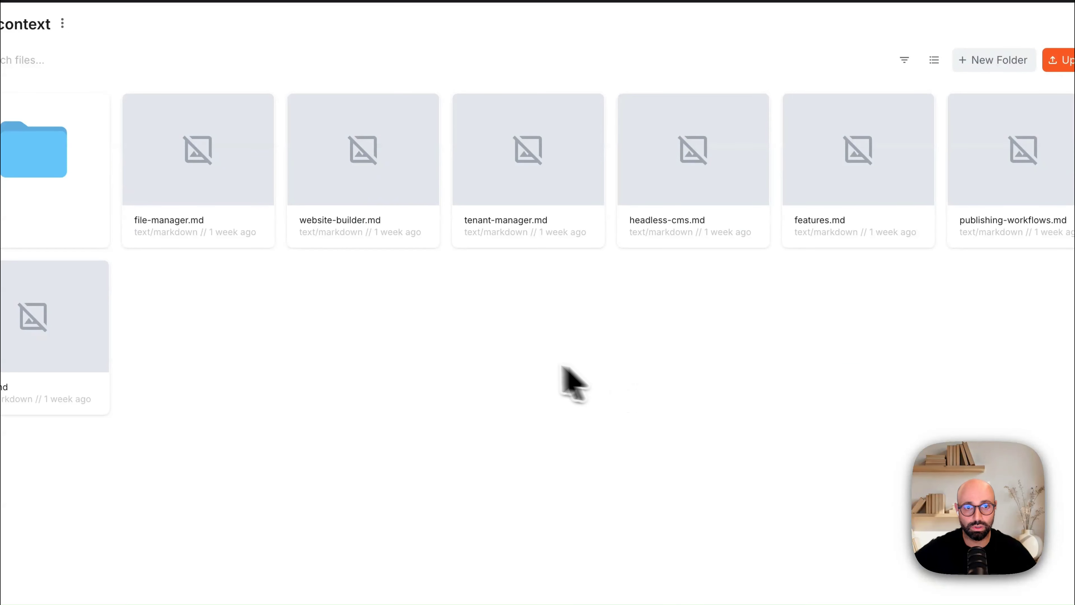
click(797, 109)
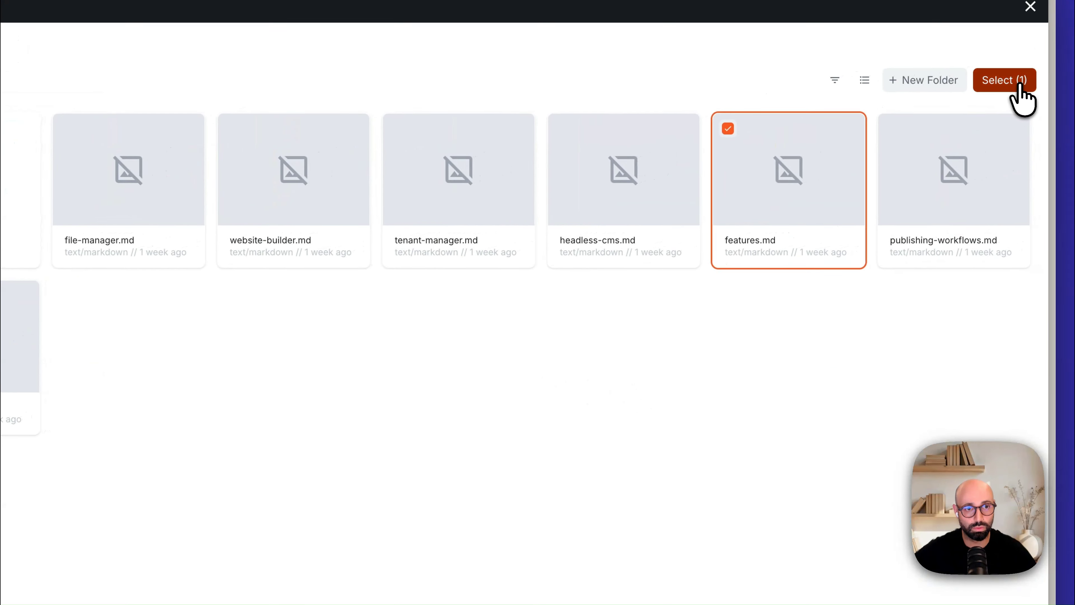
click(1068, 62)
scroll(635, 456, down, 4)
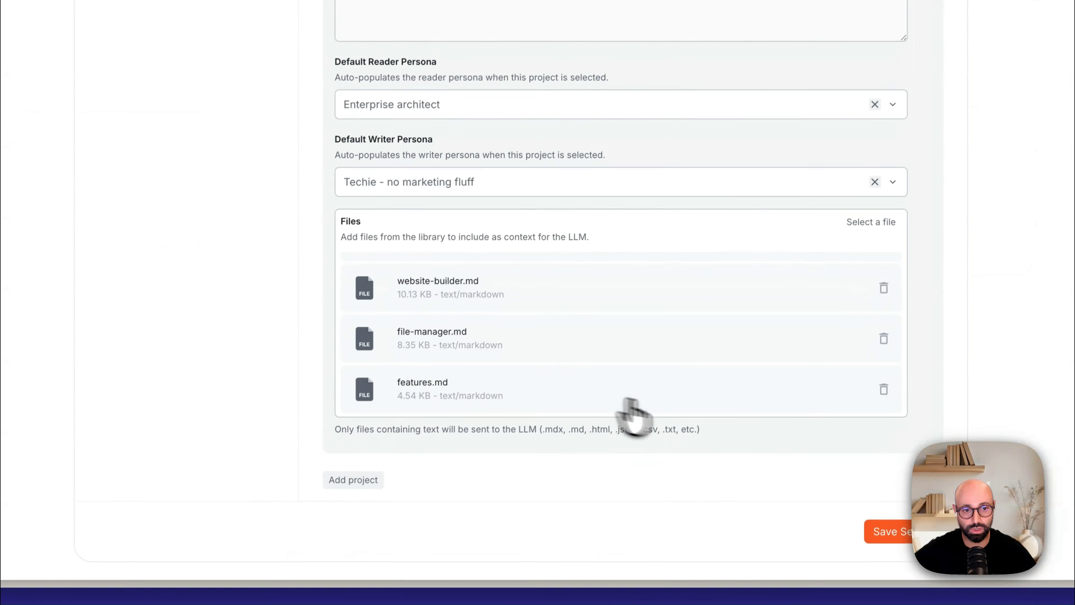
scroll(237, 254, up, 8)
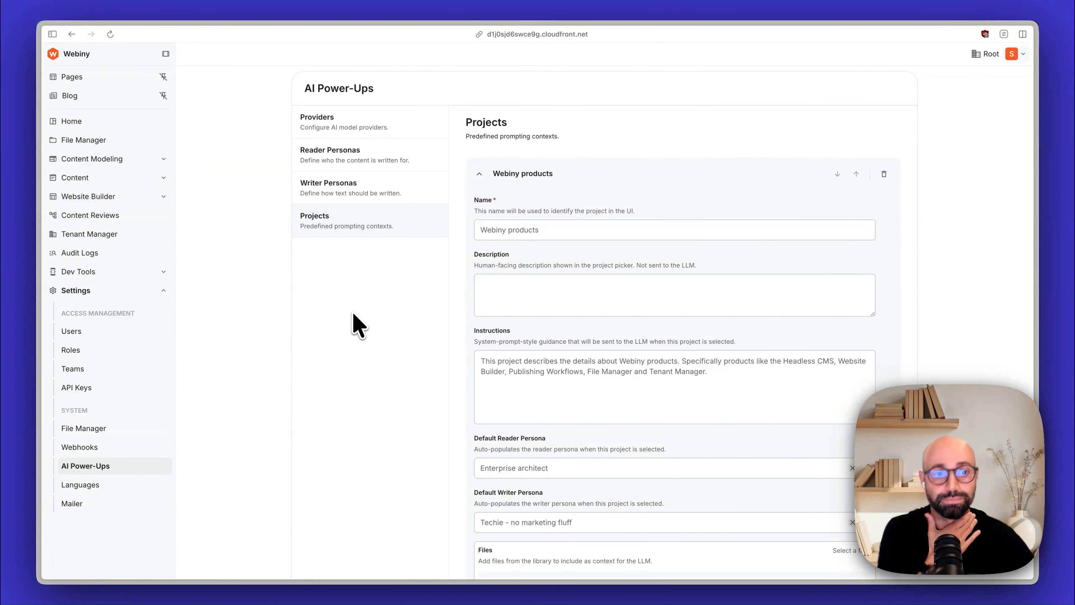
click(521, 170)
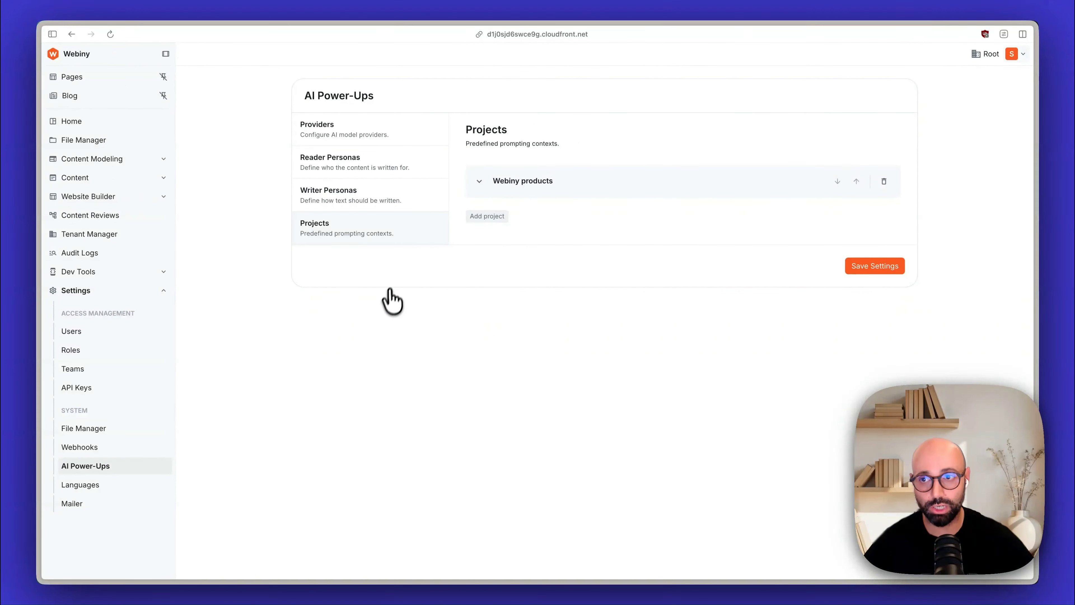
Step: Open the Images folder inside AI context in the File Manager
click(106, 141)
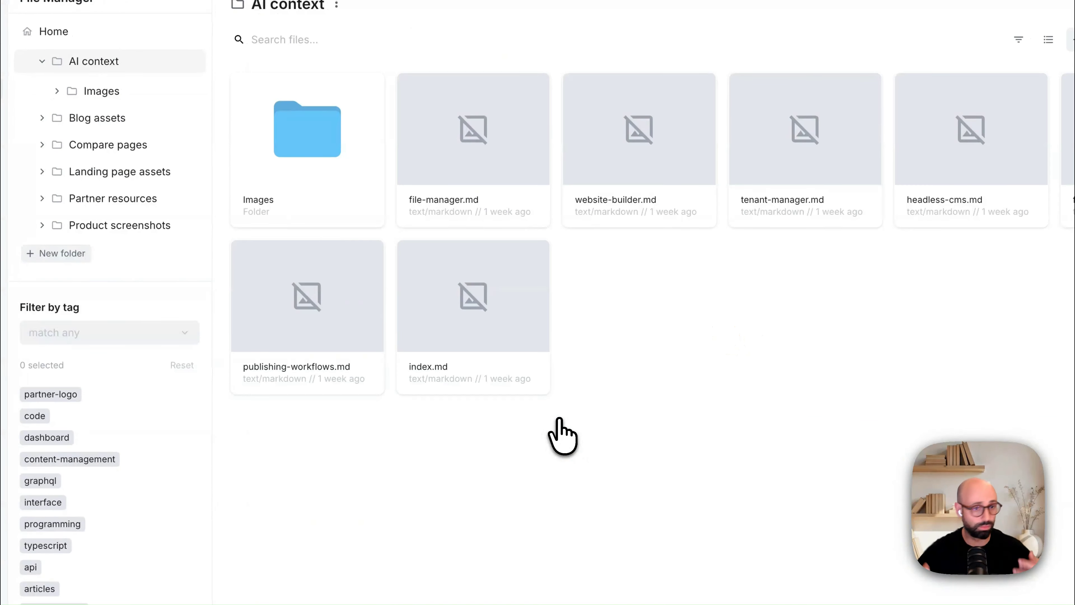
click(299, 147)
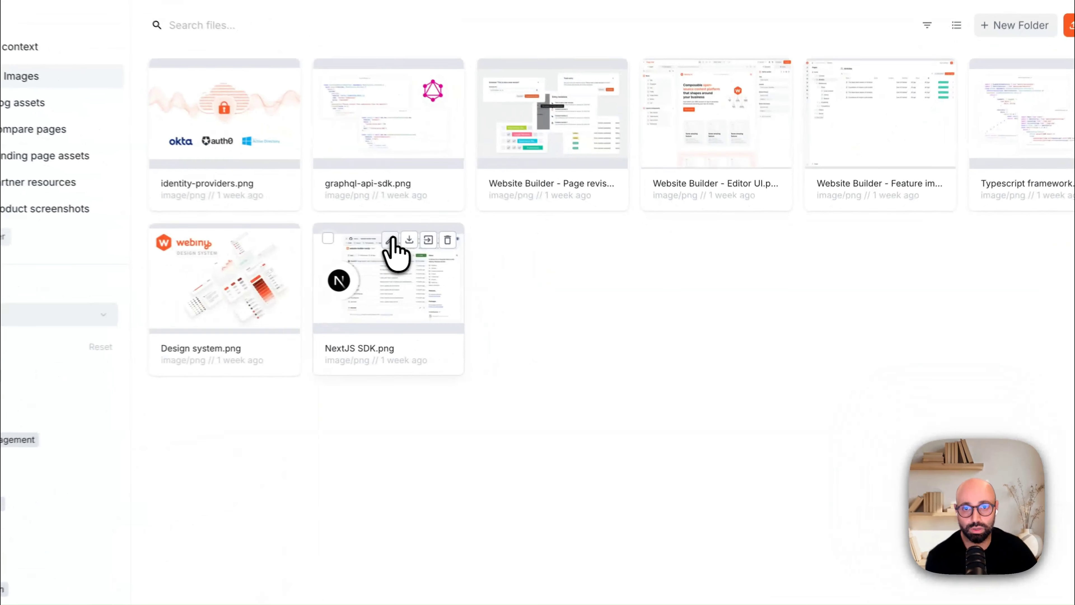
Step: Examine the description and tags in the details of NextJS SDK.png in the Images folder, and close the details
click(504, 259)
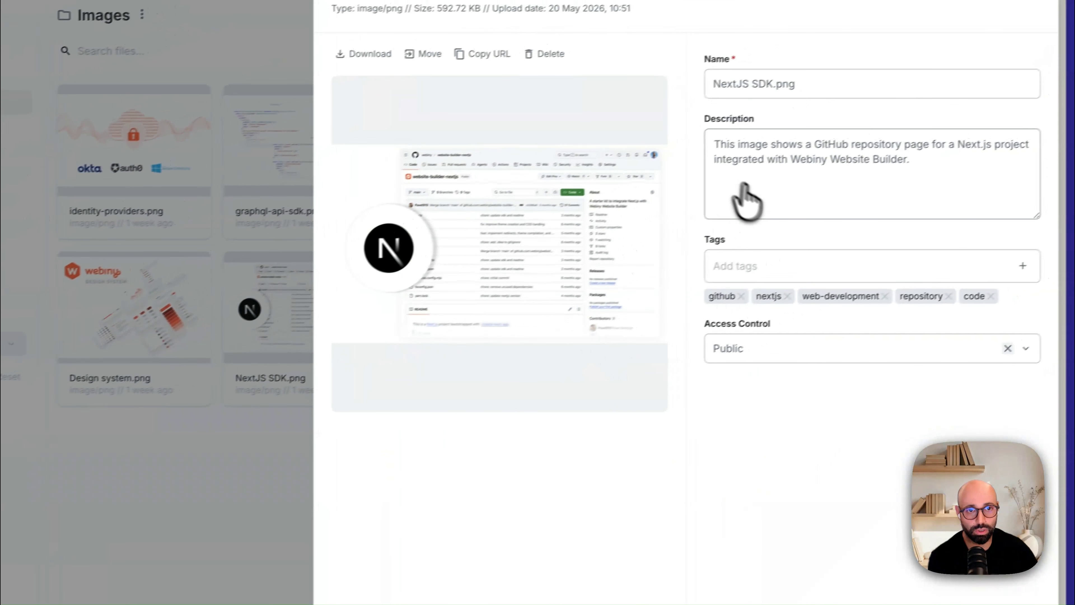
click(712, 136)
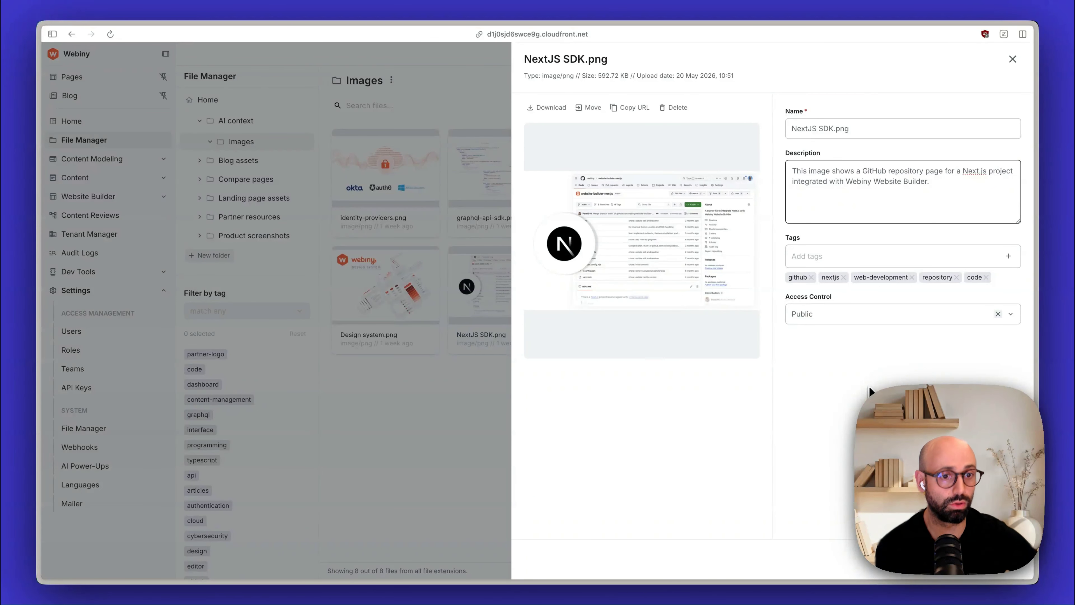
click(472, 487)
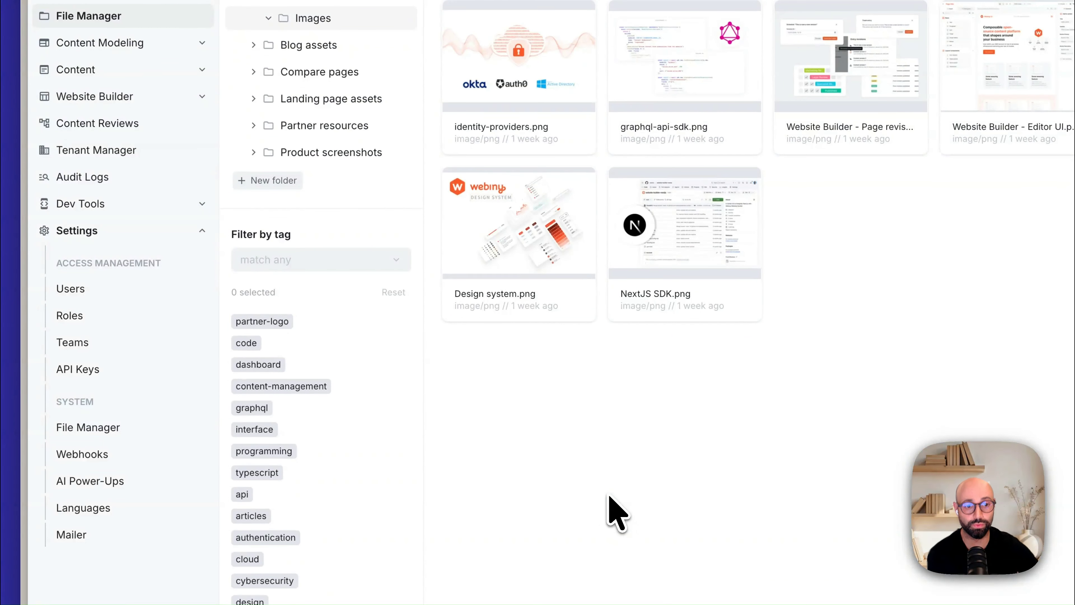
Step: Collapse the settings group and open the AI testing folder among the website pages
click(96, 231)
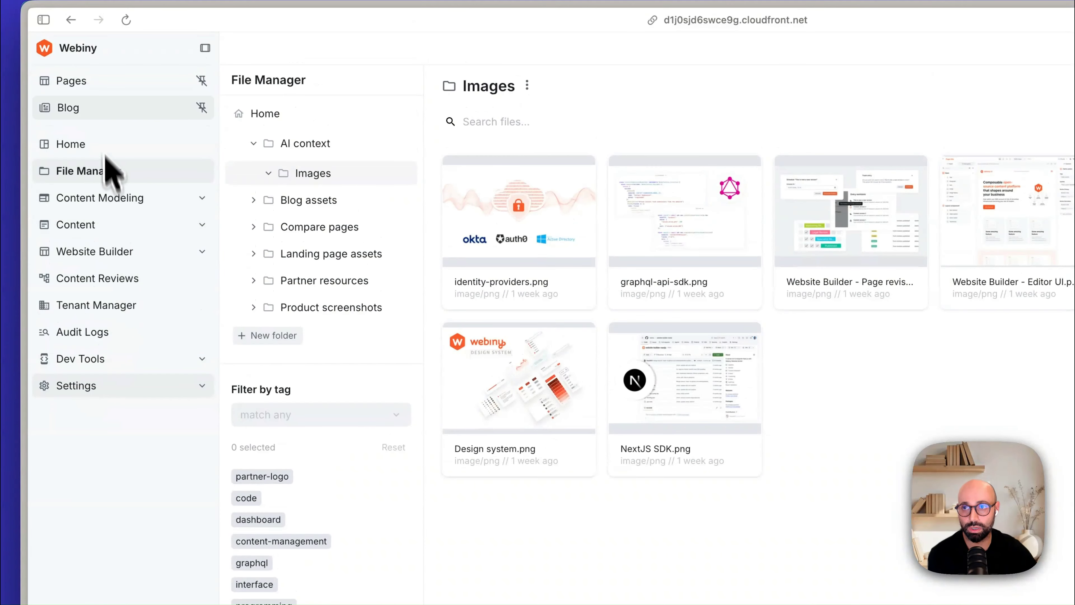
click(102, 85)
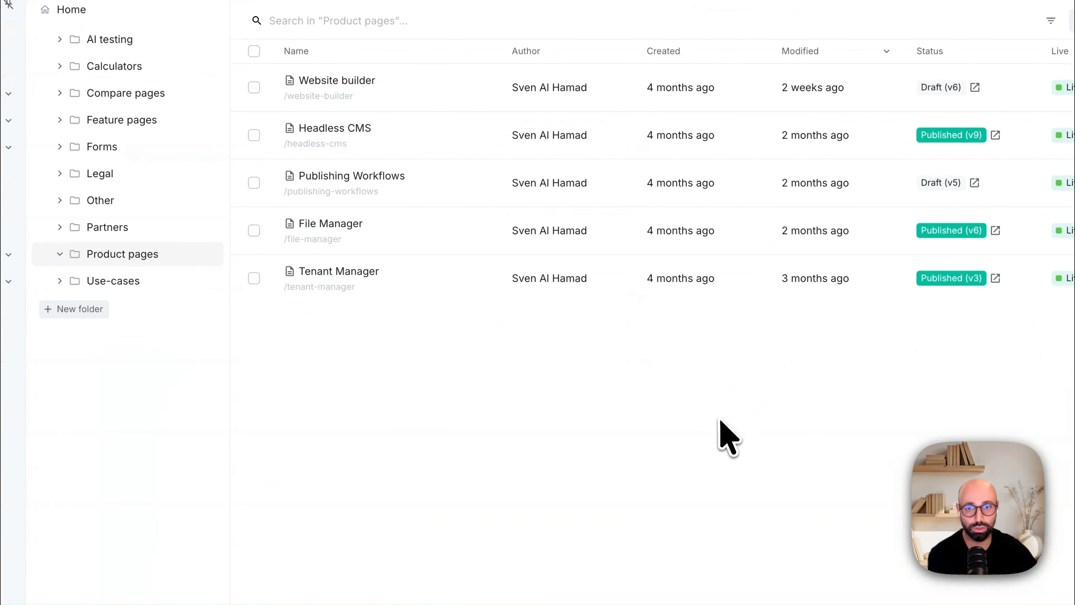
click(110, 39)
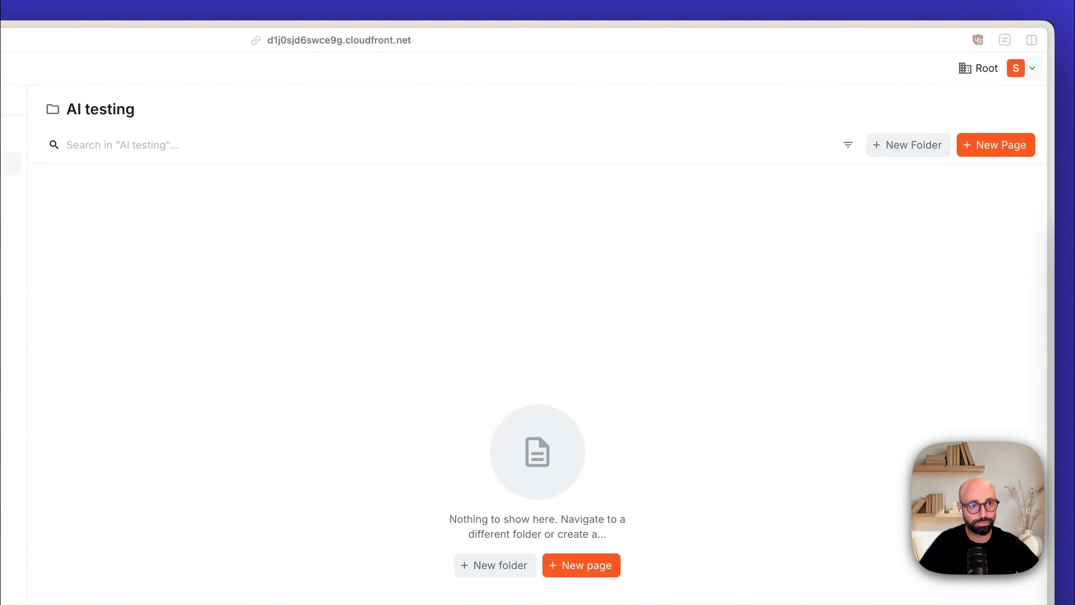
Step: Create a page titled "AI Website Builder Demo" with the path /ai-website-builder-demo in the AI testing folder
click(1001, 146)
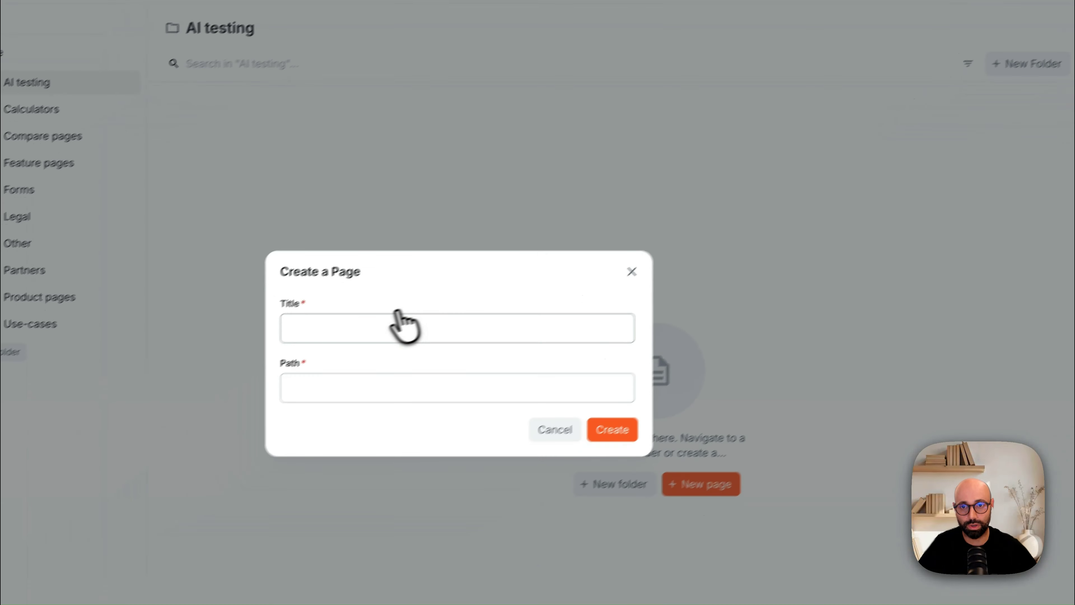
click(399, 324)
text(AI Website Builder Demo)
key(Tab)
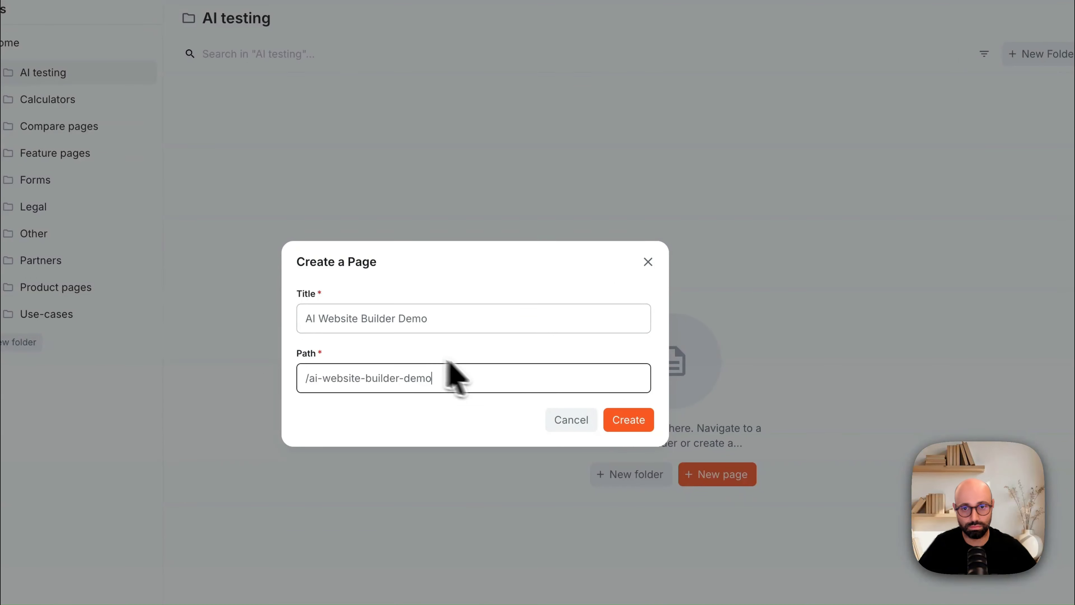
click(626, 420)
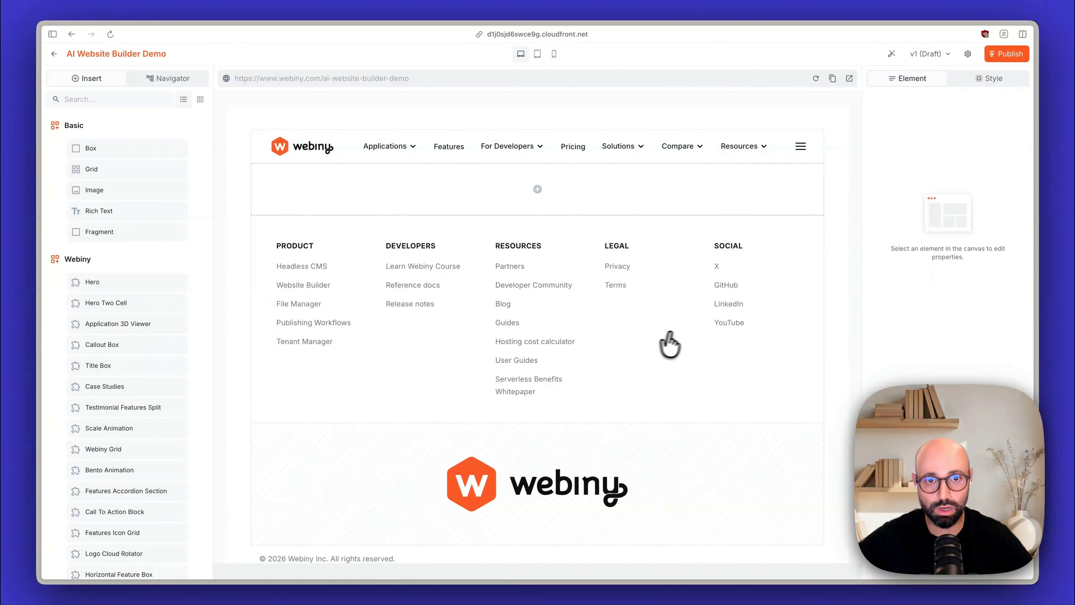
Step: Start AI content generation for the page with the Webiny products project and the Enterprise architect reader persona
scroll(635, 339, down, 1)
scroll(630, 338, up, 1)
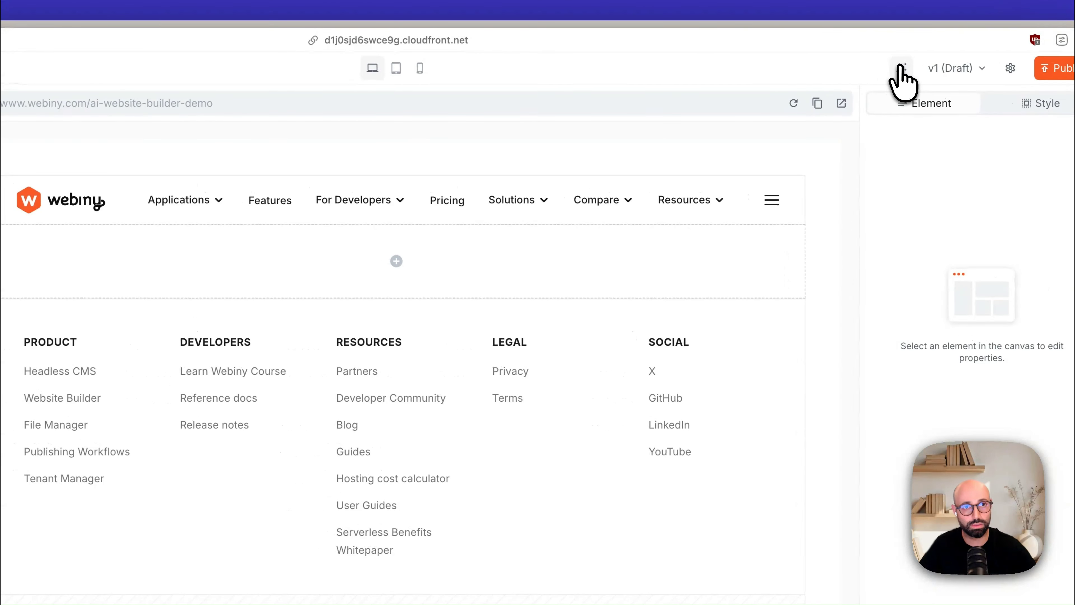
click(901, 68)
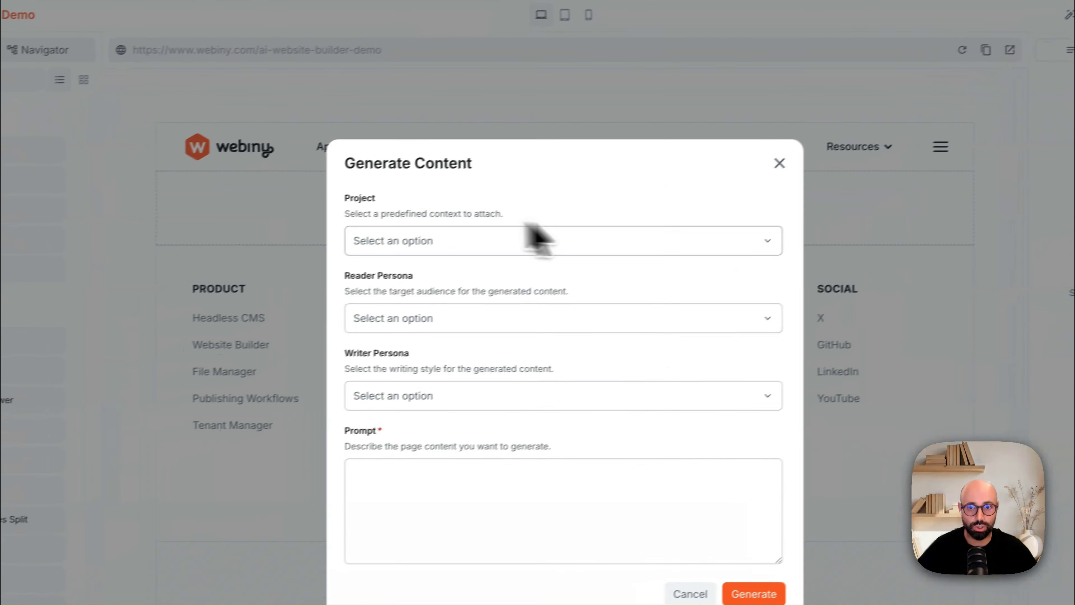
click(504, 244)
click(493, 278)
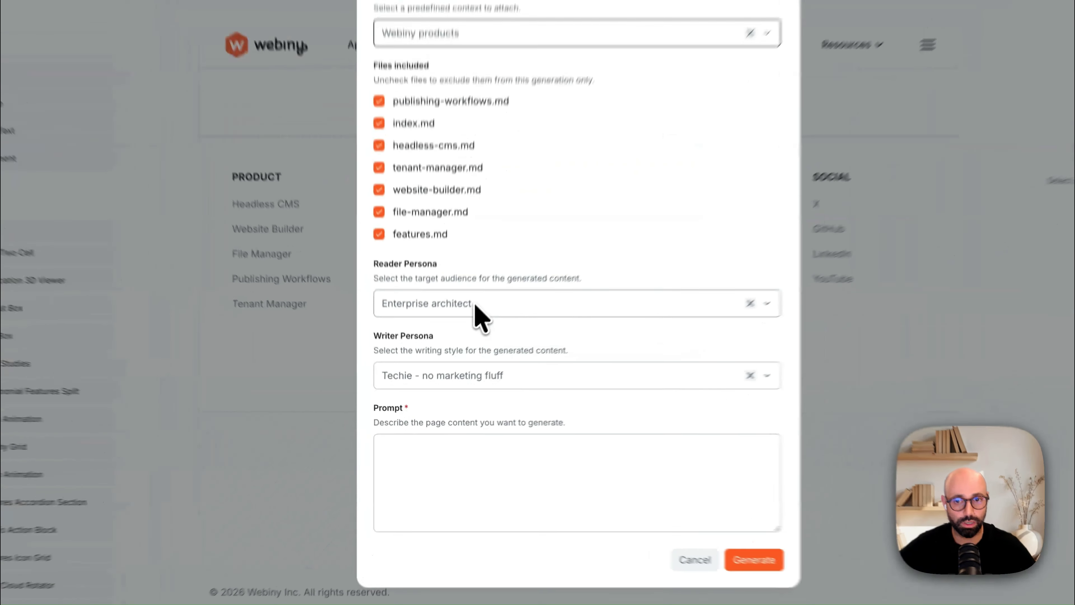
click(460, 341)
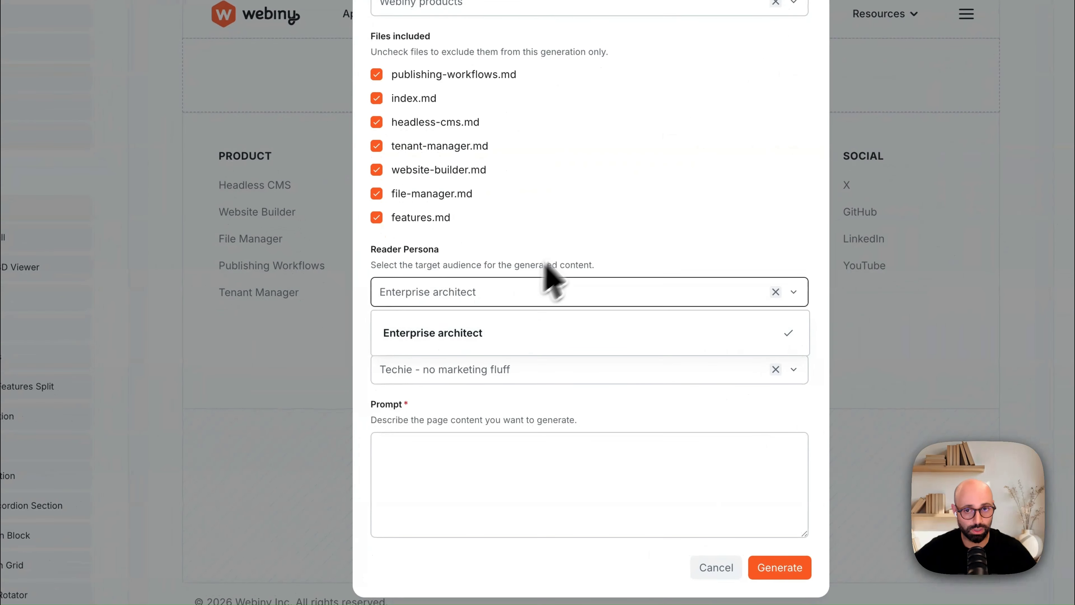
click(527, 300)
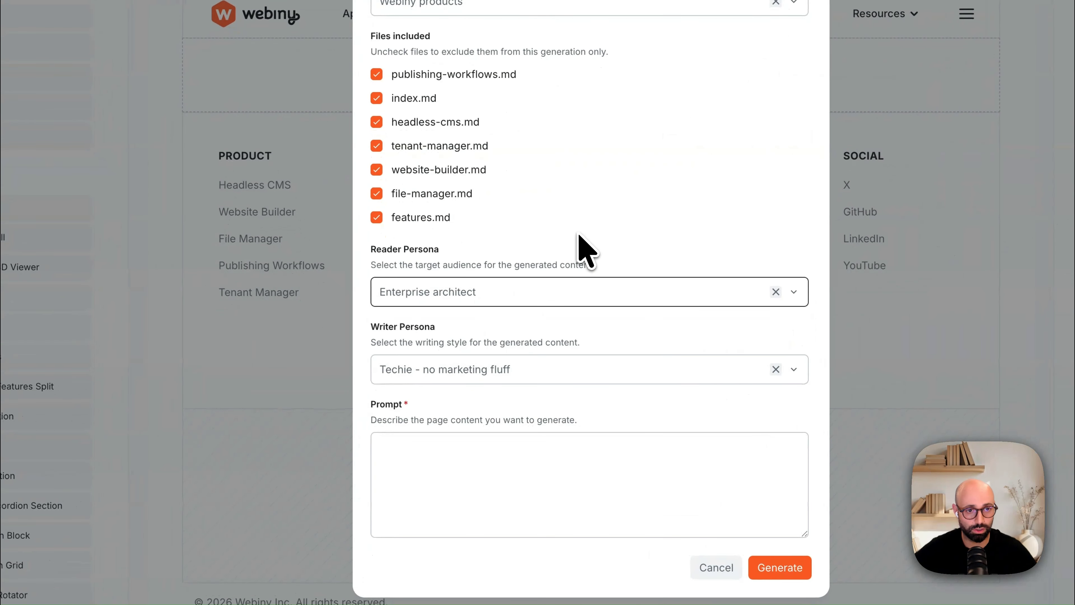
Step: Generate the page from a prompt for a landing page about the Webiny website builder, with a final contact us form and appropriate file manager images
click(462, 494)
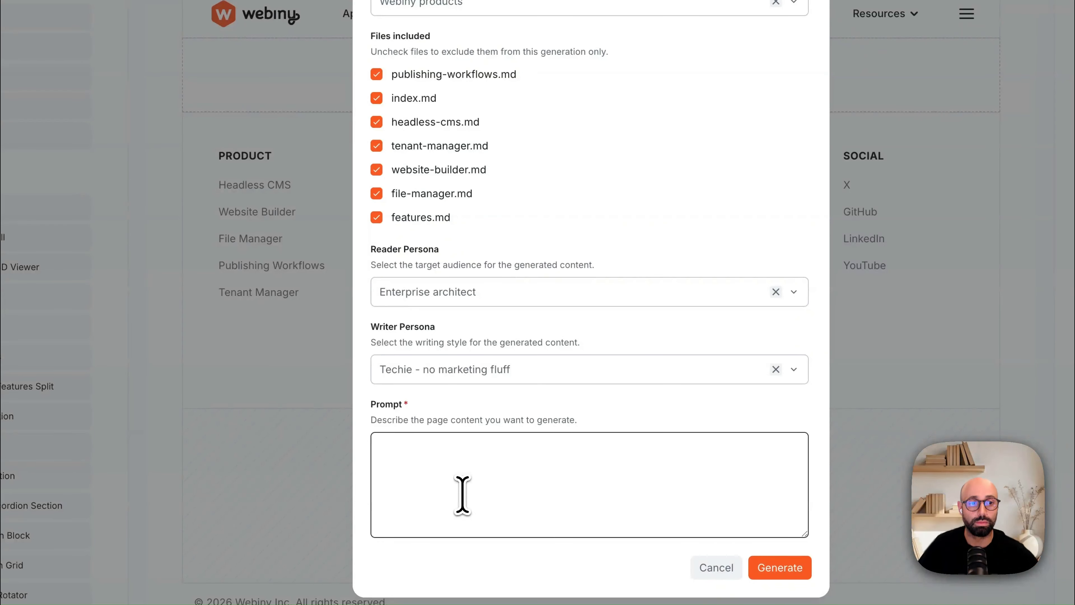
text(Create me a landing page about the webiny website builder product and add a contact us form at the end. Select appropriate images from the file manager and add them to the custom components where the file input is available.)
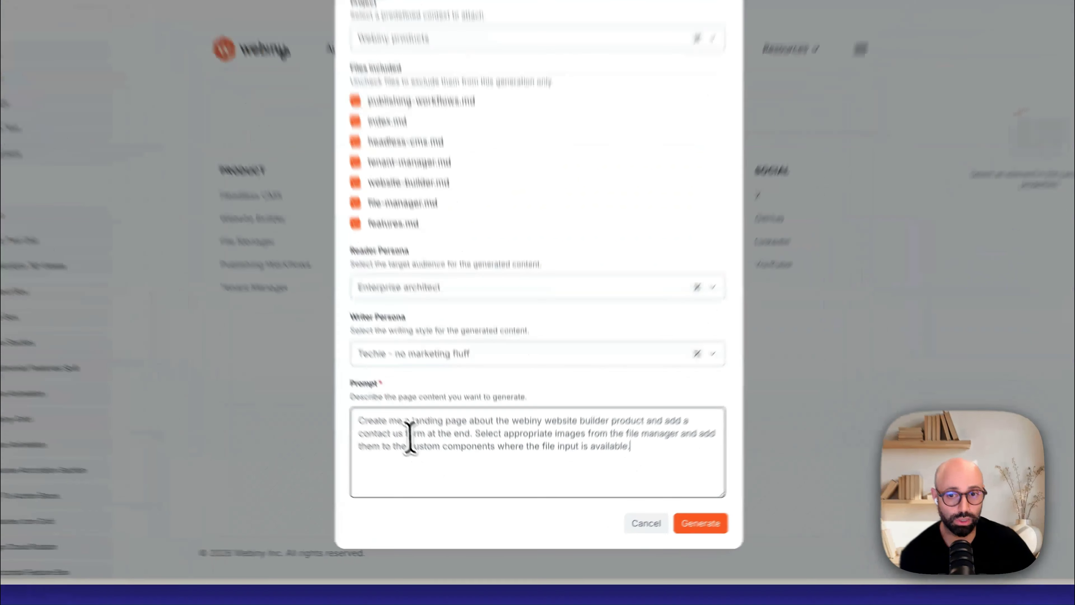
drag(460, 409, 362, 414)
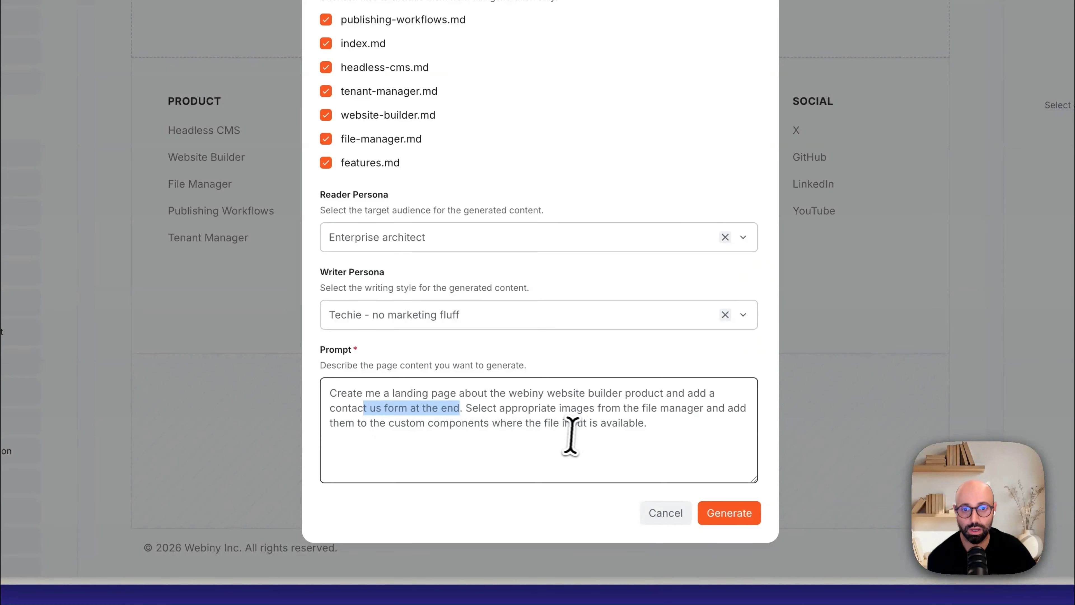
click(558, 434)
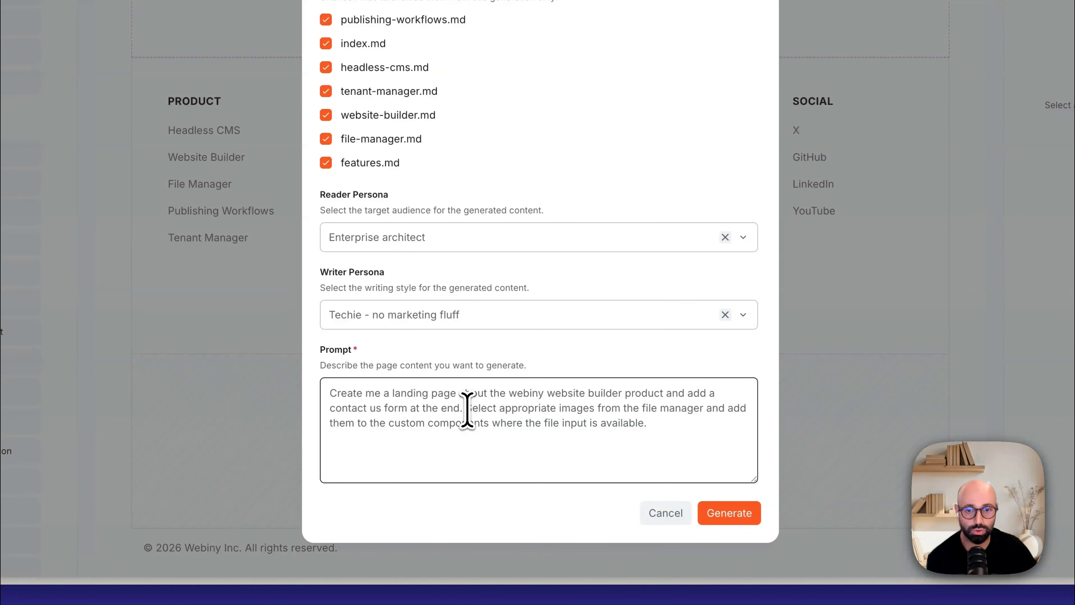
drag(467, 409, 706, 413)
click(706, 424)
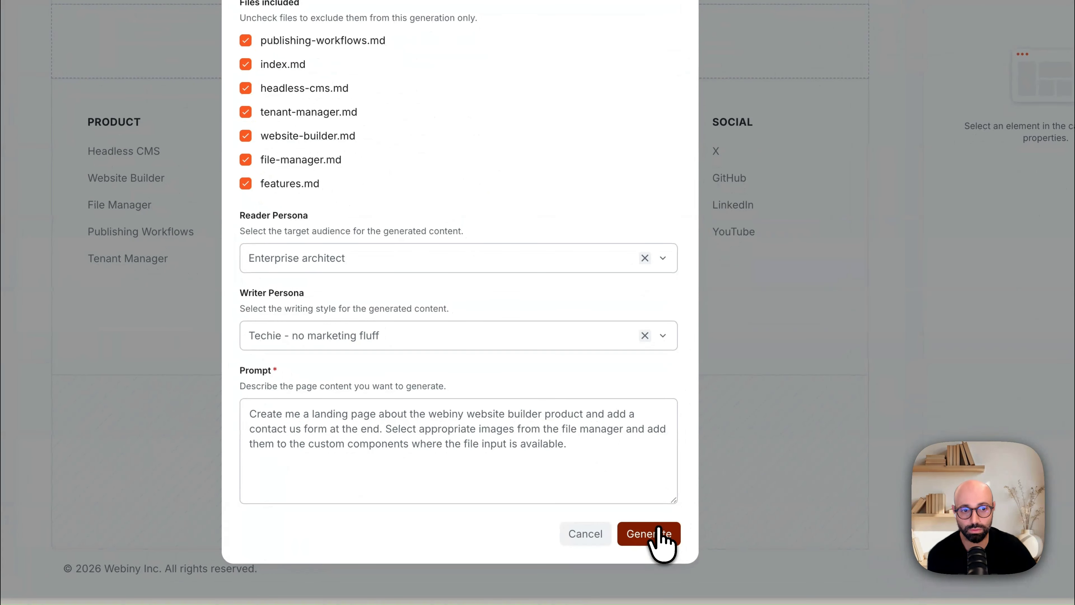
click(658, 530)
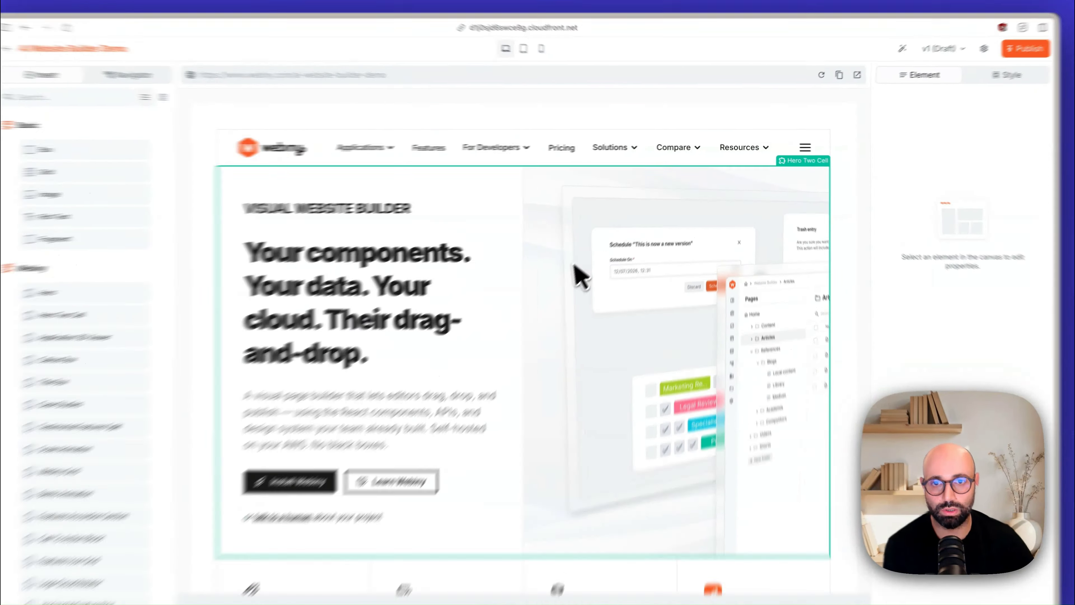
Step: Examine the generated Hero Two Cell element's top title, title, subtitle and image source properties
click(553, 275)
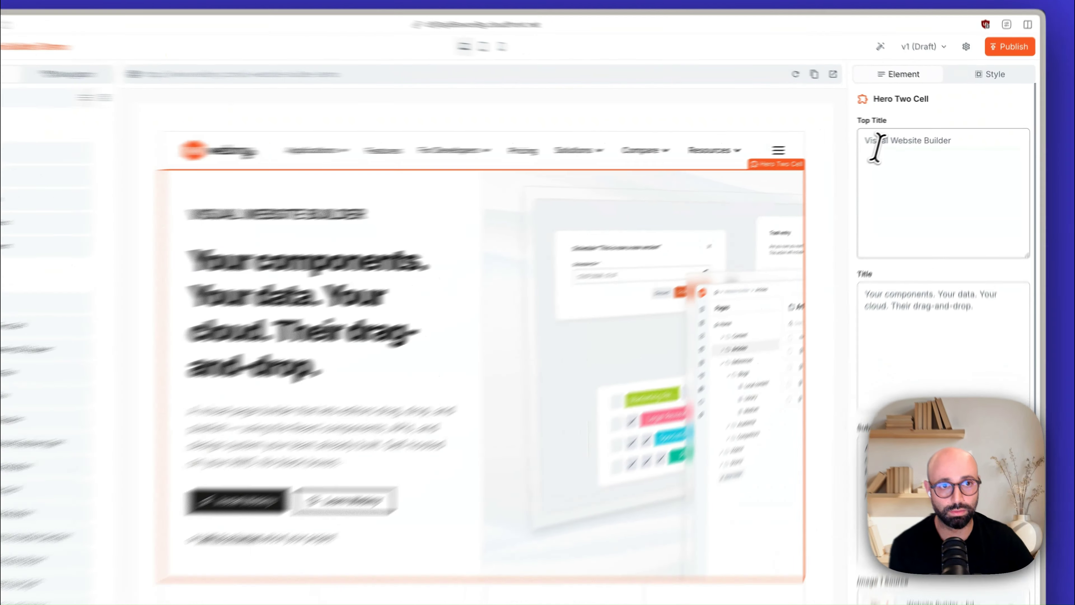
double_click(909, 139)
triple_click(878, 149)
triple_click(879, 343)
scroll(893, 346, down, 5)
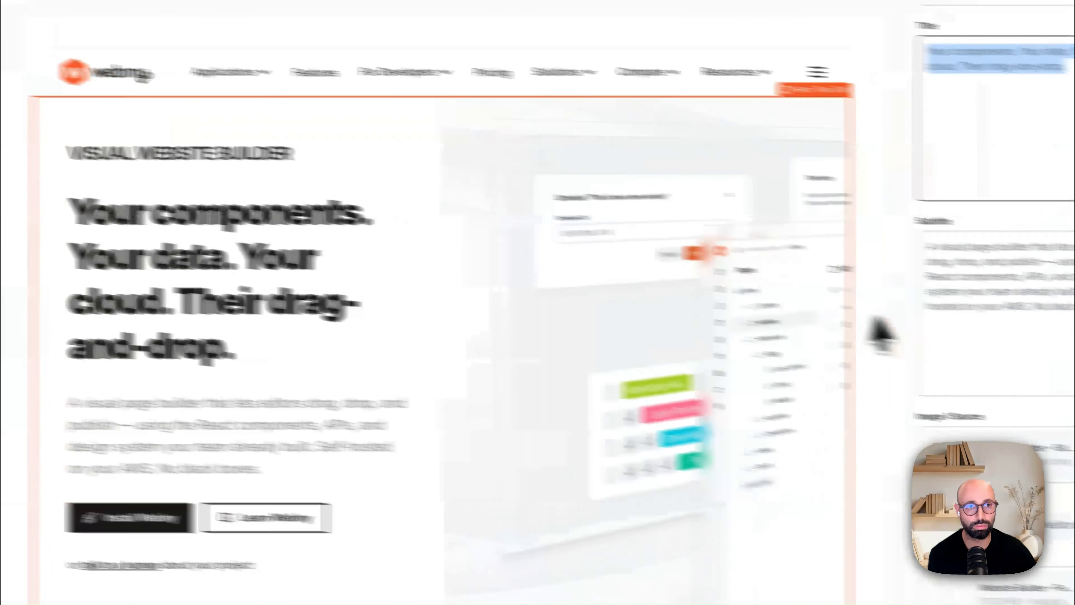
click(990, 325)
scroll(988, 324, down, 3)
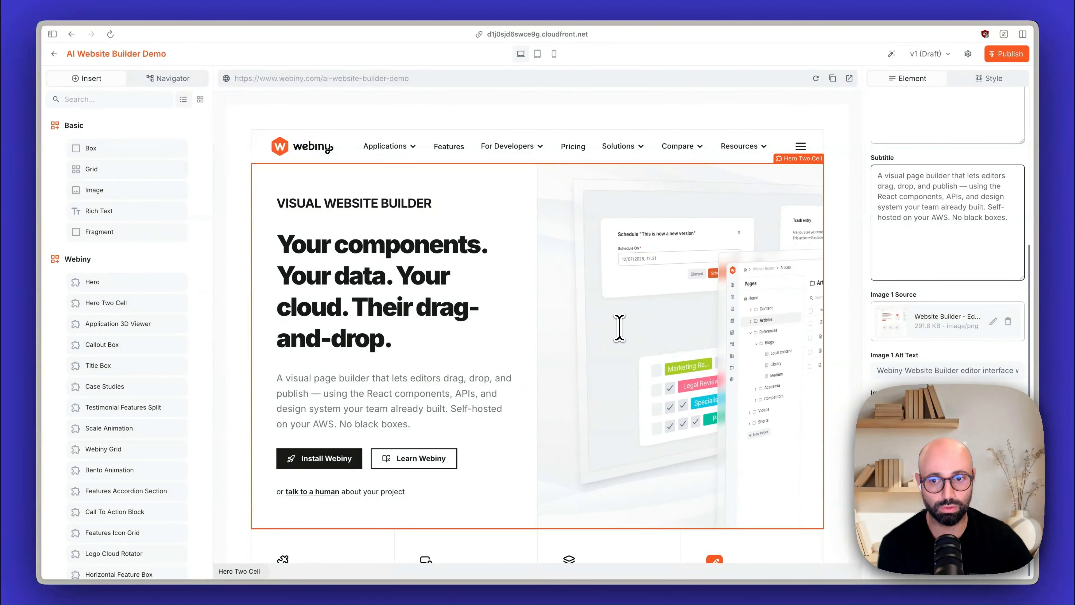
scroll(521, 419, down, 1)
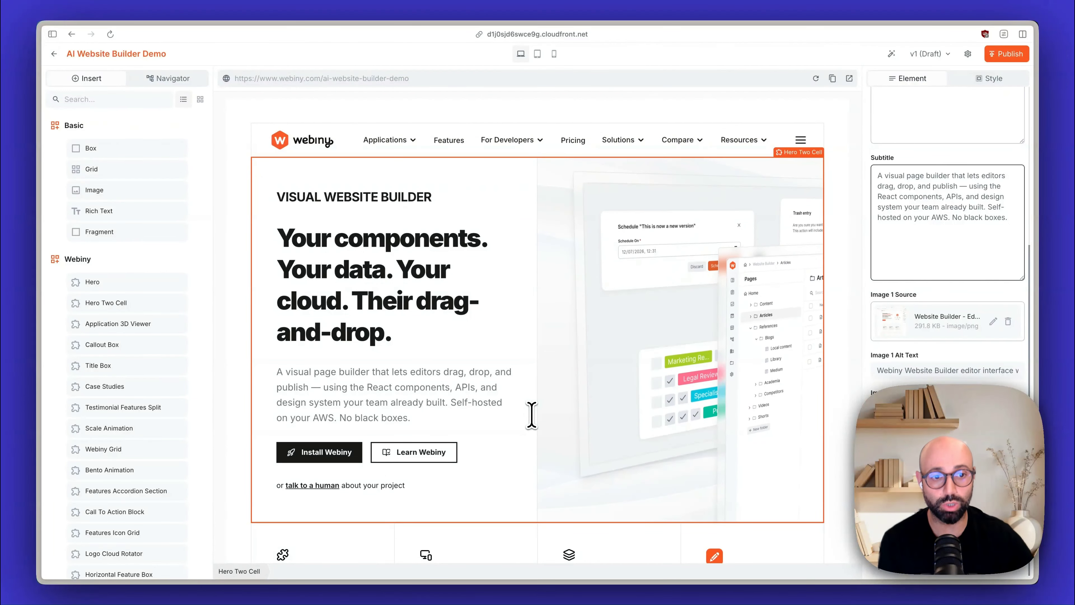
scroll(534, 402, up, 1)
scroll(889, 297, up, 3)
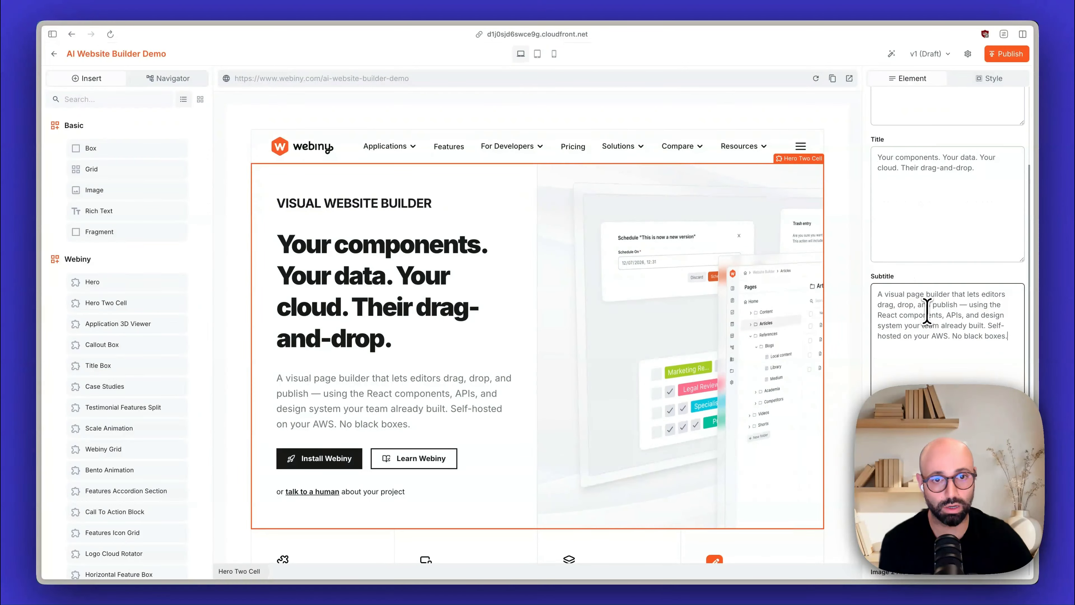
Step: Select the Features Icon Grid below the hero and examine its feature titles, icons and texts
scroll(673, 326, down, 5)
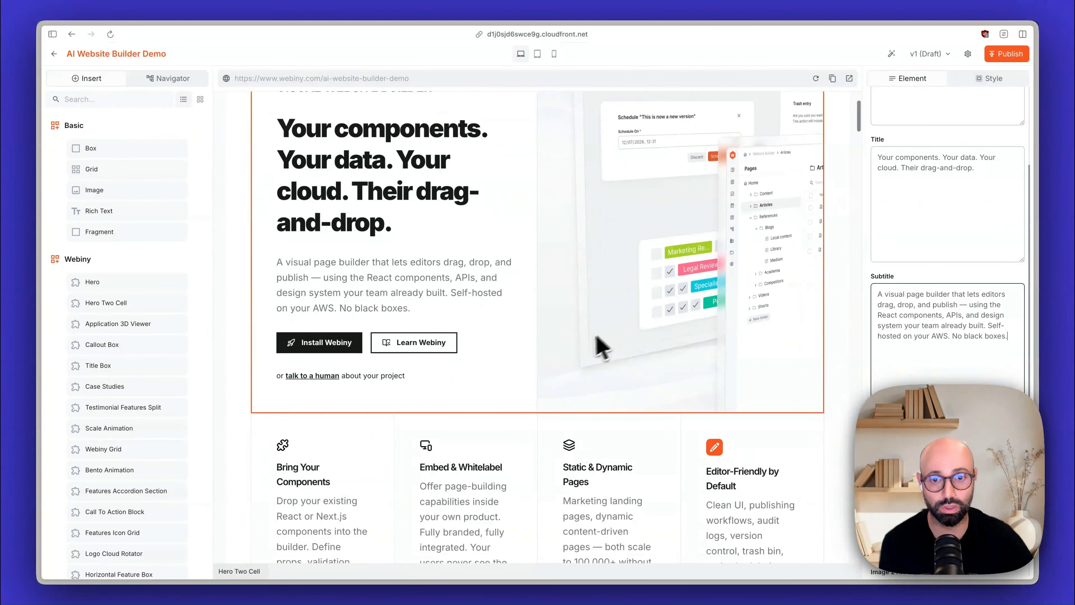
click(417, 419)
scroll(472, 435, down, 3)
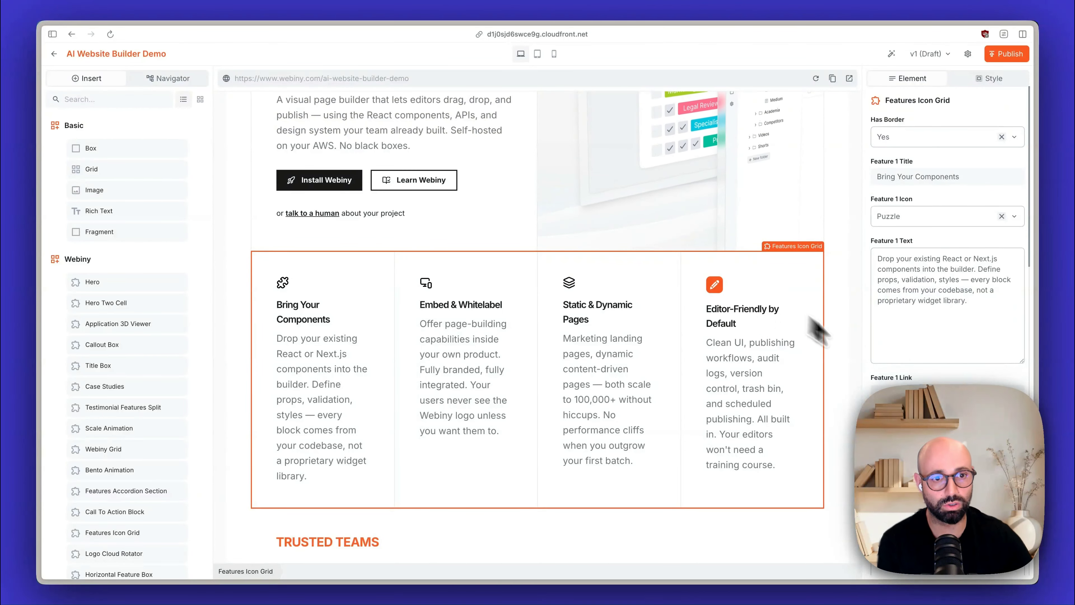
scroll(958, 374, down, 8)
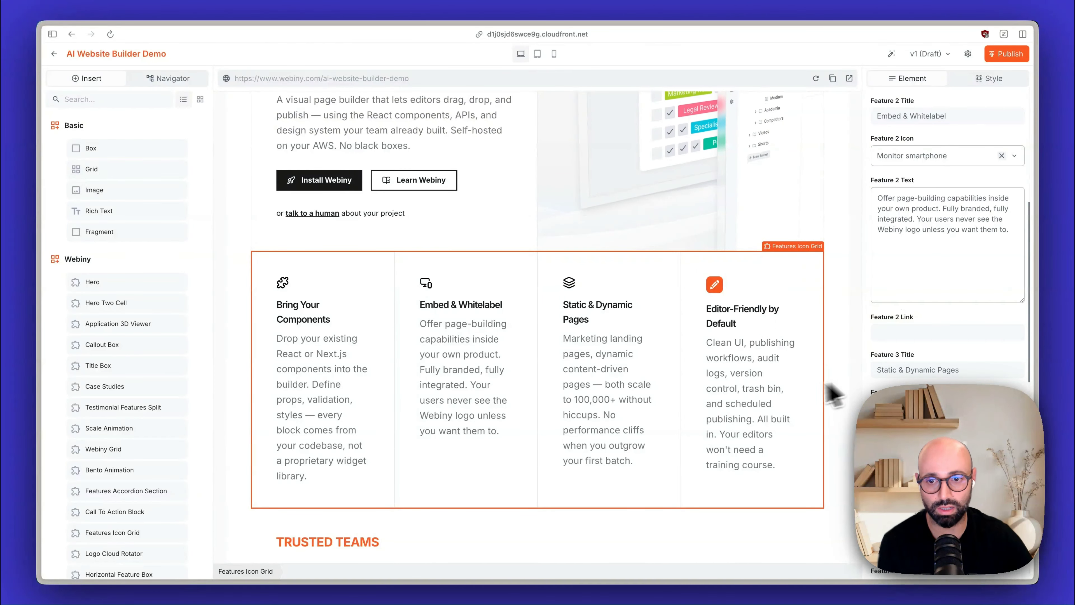
Step: Inspect the elements below the features grid: both Title Boxes, the Callout Box and the two-cell Webiny Grid
scroll(501, 396, down, 3)
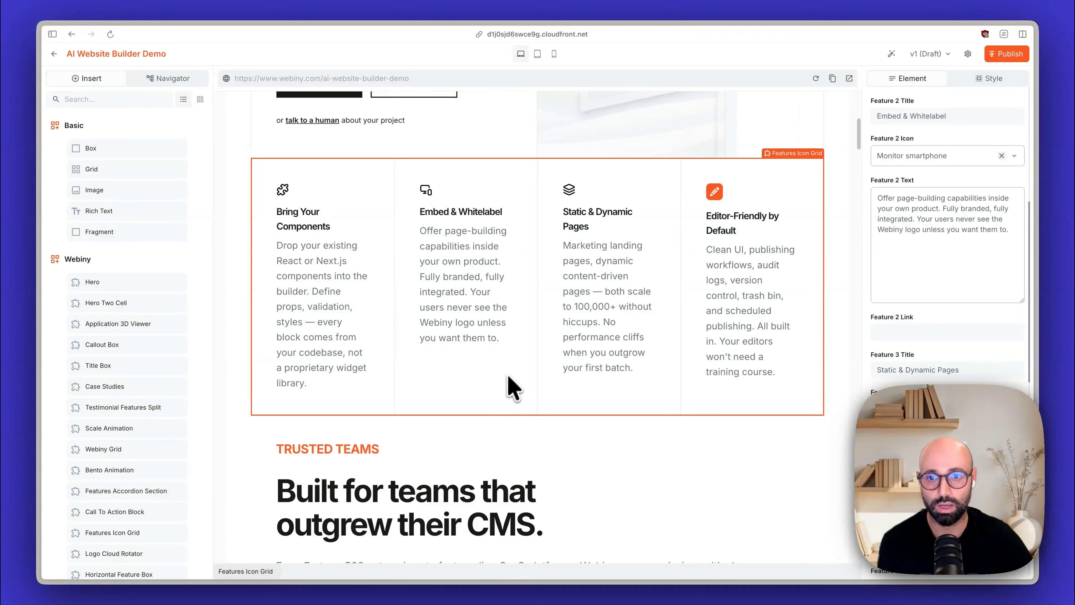
click(563, 472)
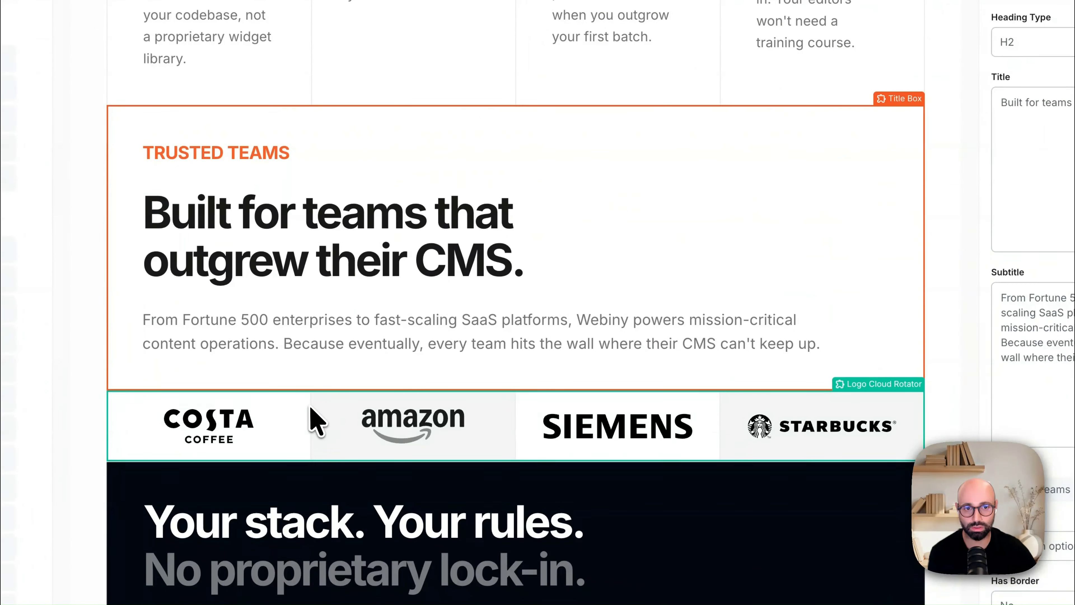
scroll(511, 403, down, 7)
click(353, 347)
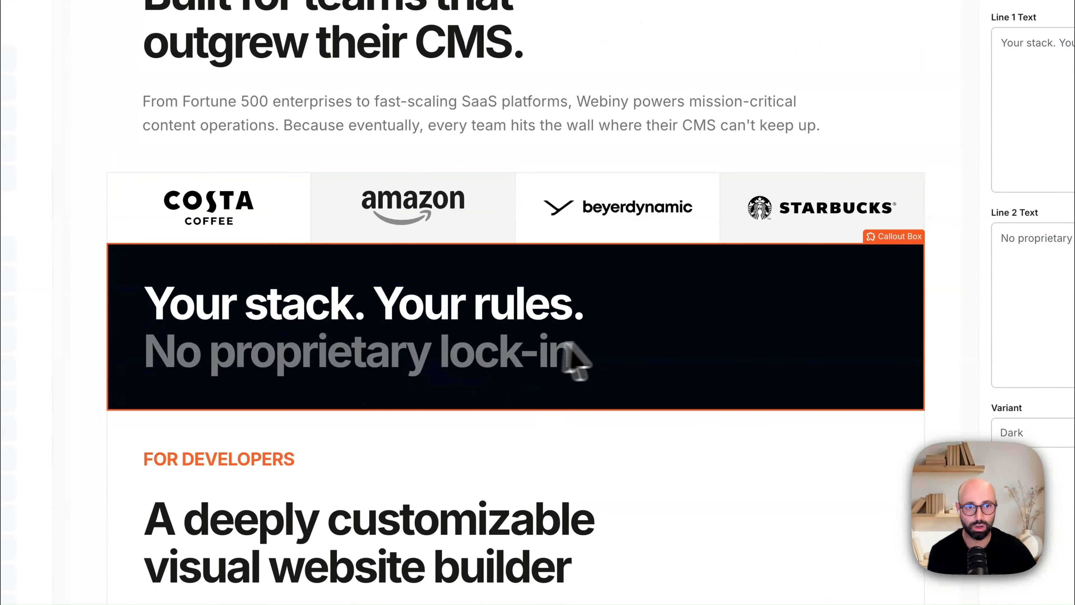
scroll(616, 352, down, 6)
click(535, 358)
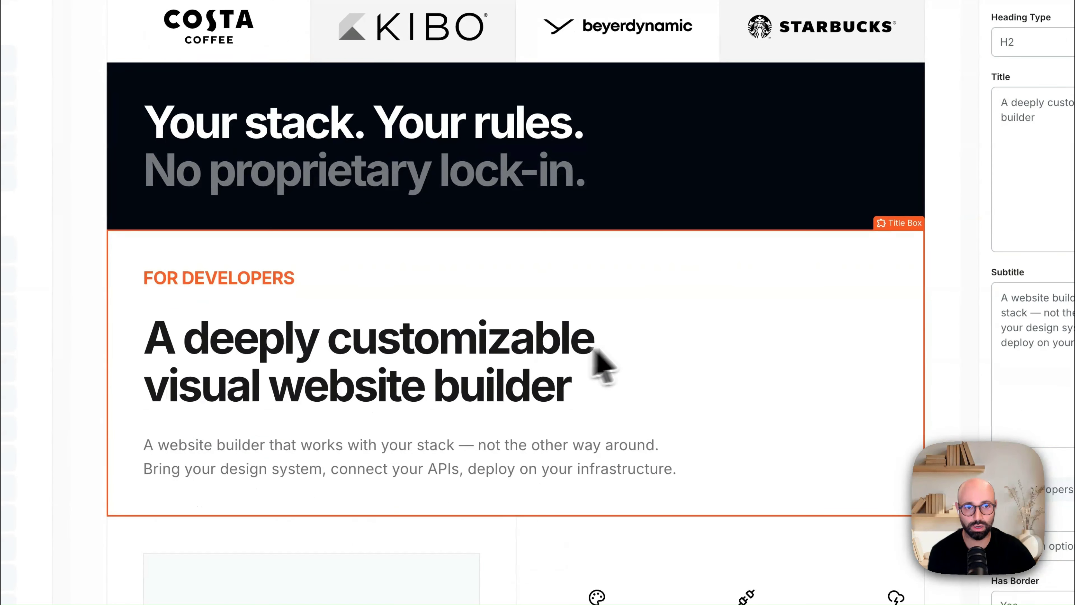
scroll(596, 352, down, 10)
click(549, 348)
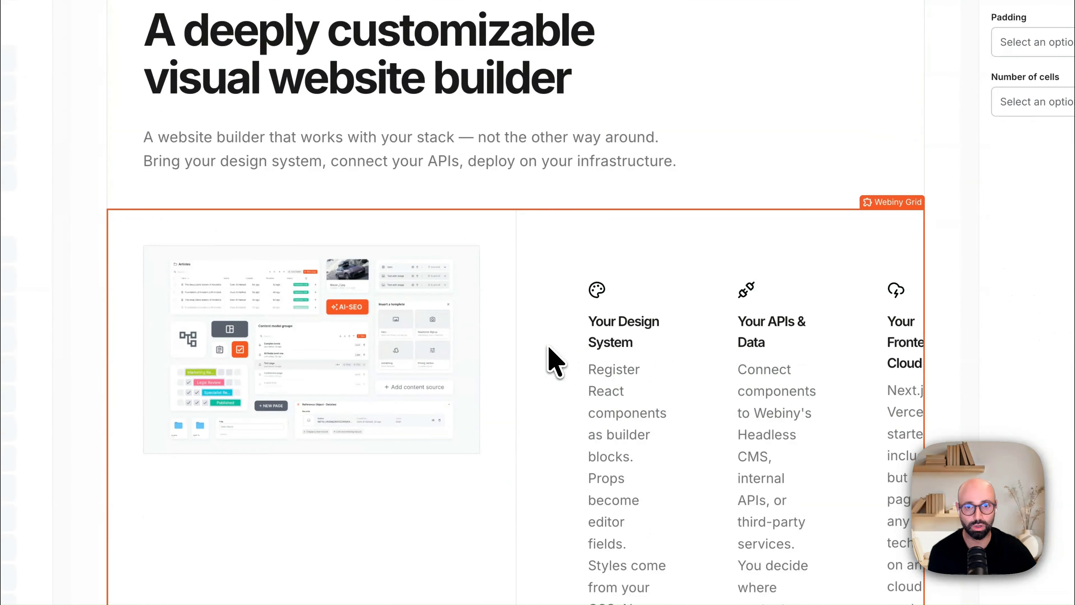
scroll(552, 354, down, 4)
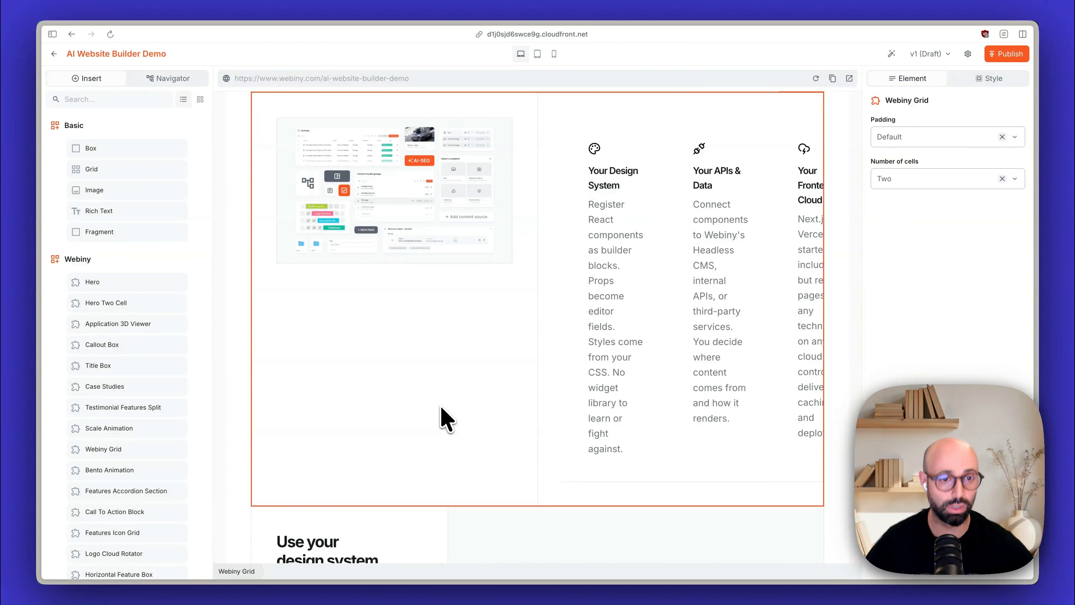
scroll(438, 394, down, 1)
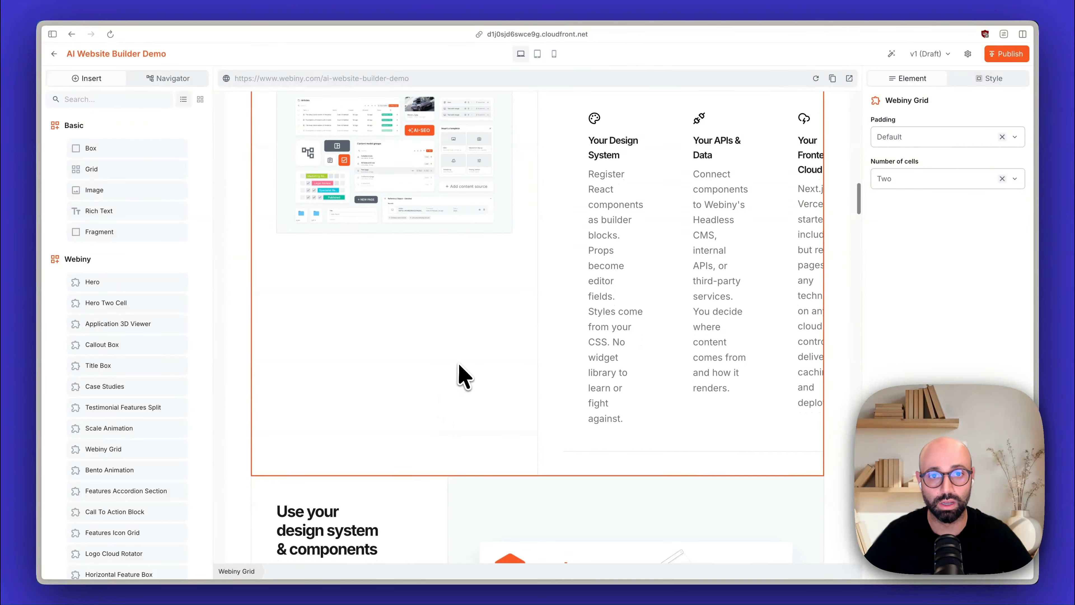
Step: Inspect the four Text Image Blocks on the design system, APIs and live data, frontend deployment, and enriching existing apps
scroll(460, 365, down, 6)
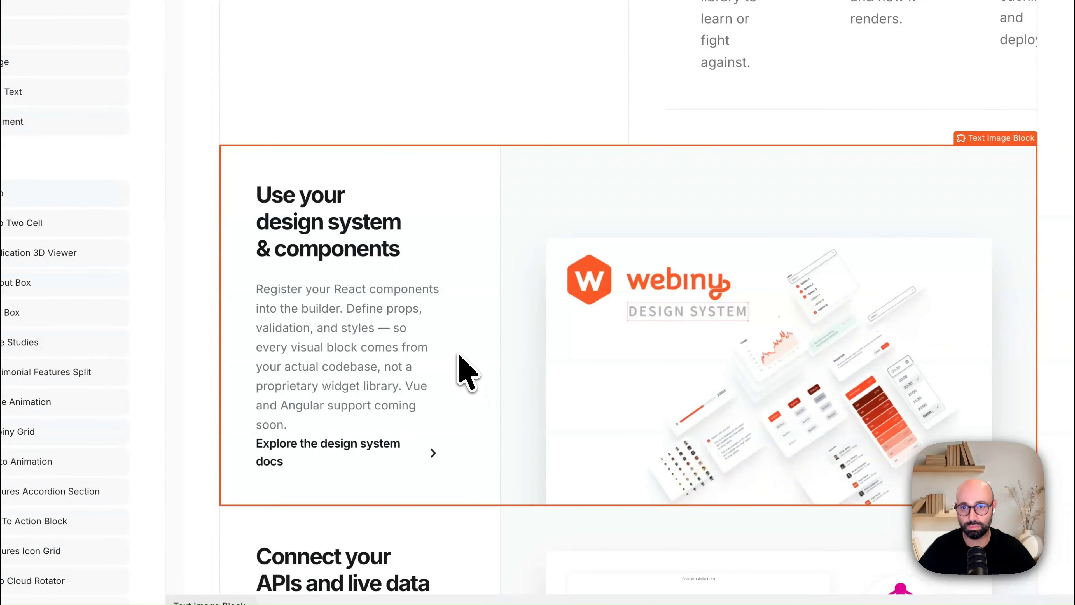
scroll(415, 352, down, 1)
scroll(359, 336, down, 3)
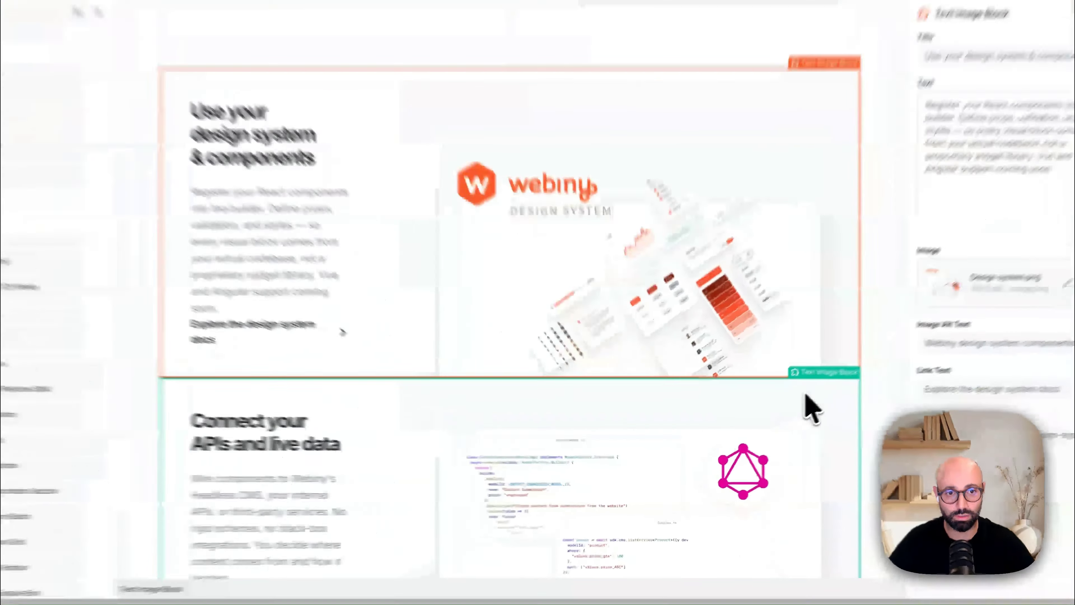
click(786, 424)
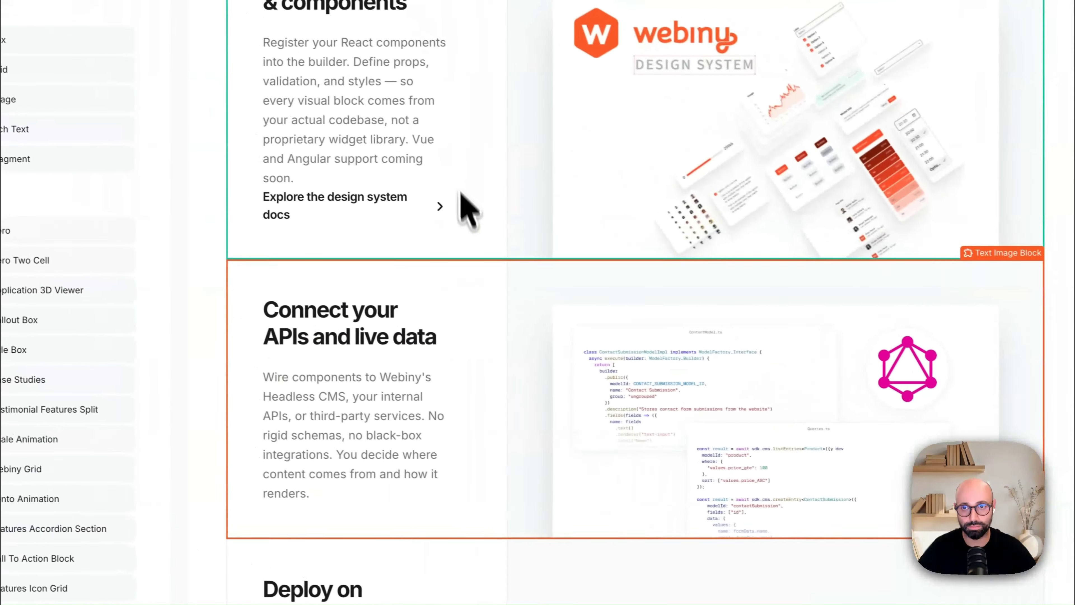
scroll(298, 483, down, 4)
scroll(309, 449, down, 5)
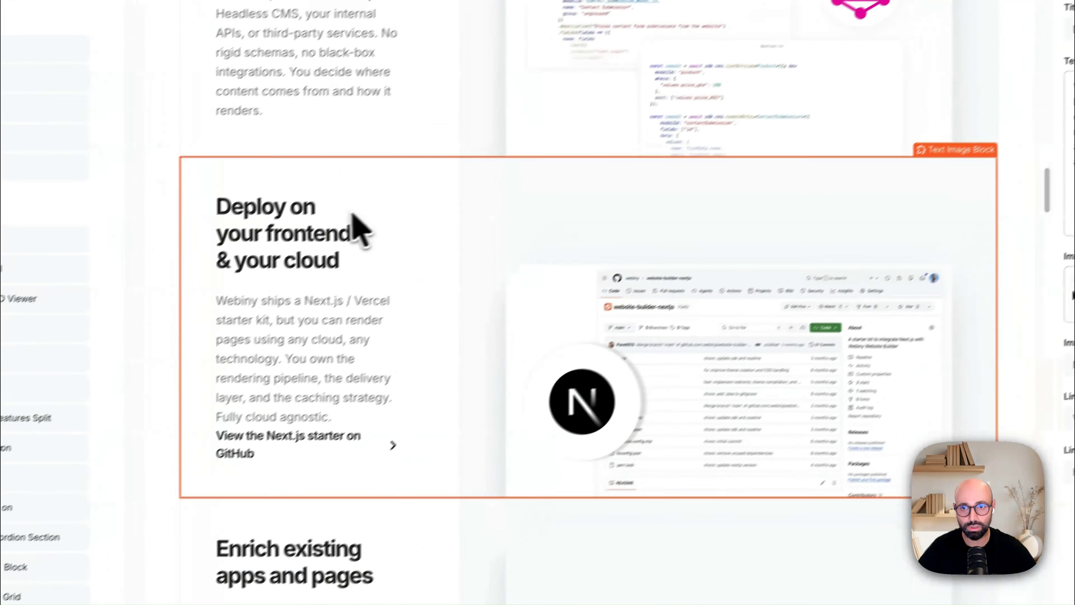
scroll(339, 424, down, 3)
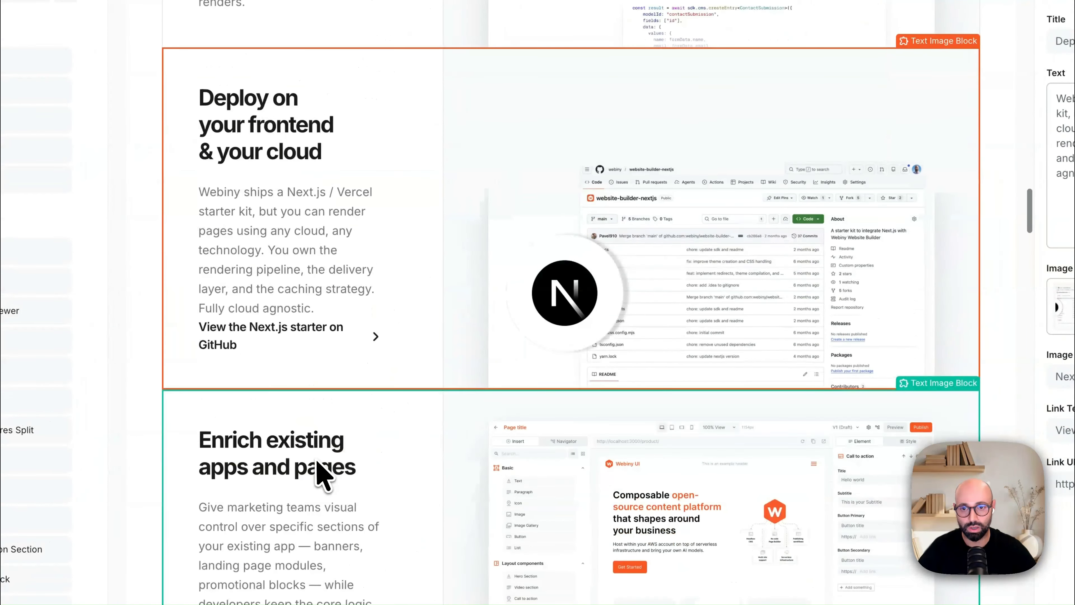
click(319, 473)
scroll(423, 495, down, 3)
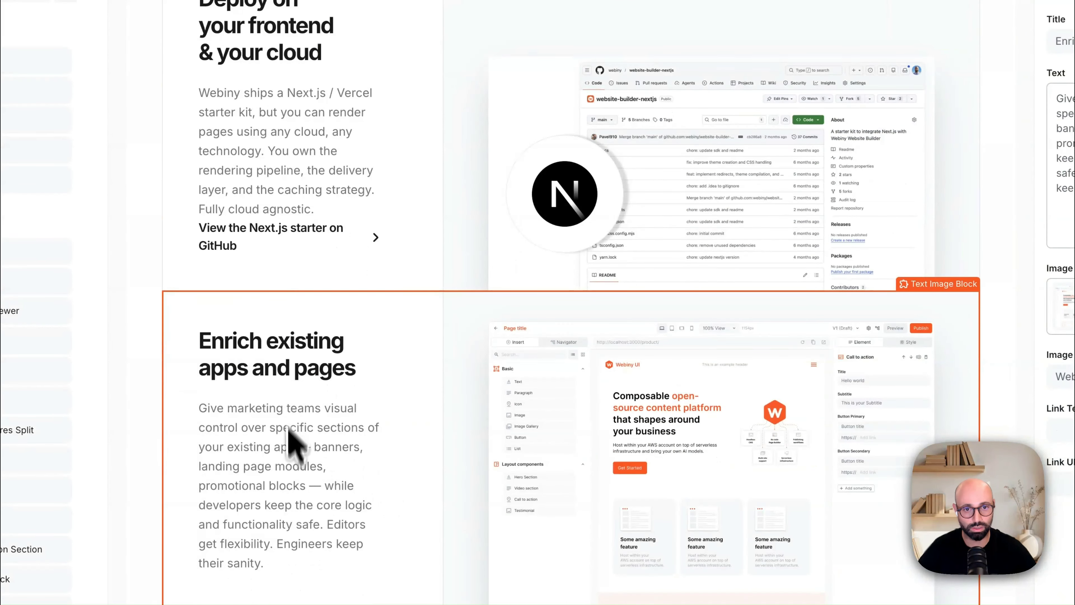
scroll(322, 453, down, 5)
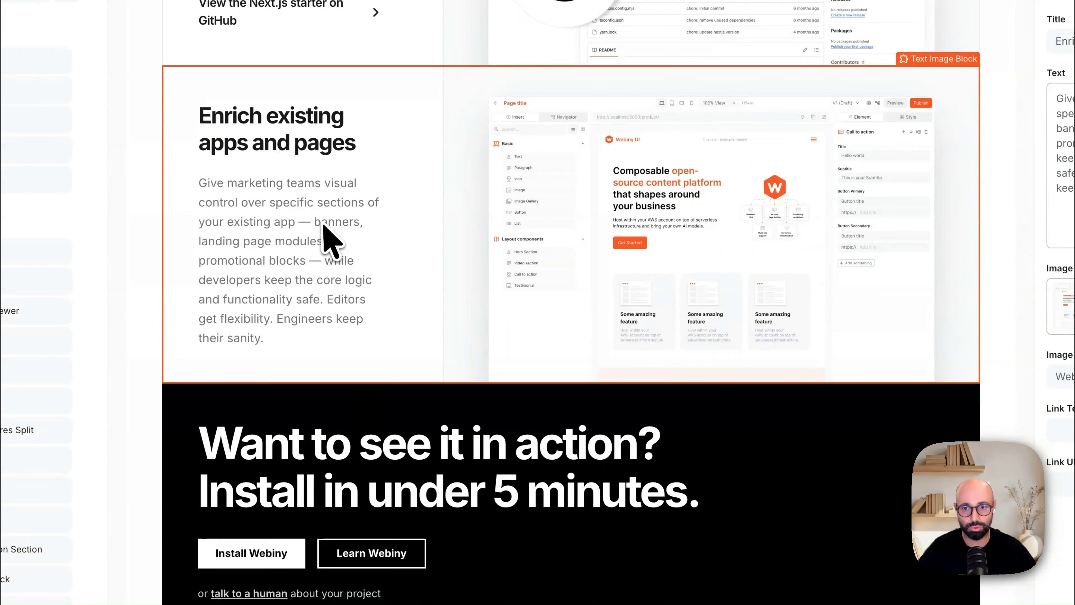
Step: Inspect the black Call To Action Block and the "For content editors" Title Box beneath it
click(503, 449)
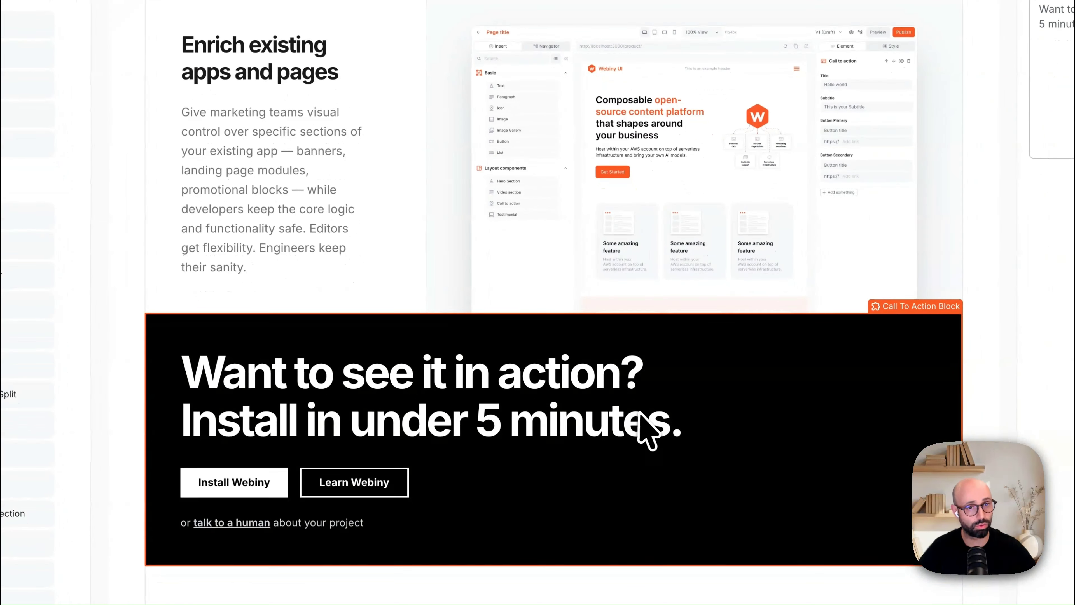
scroll(641, 417, down, 8)
click(511, 341)
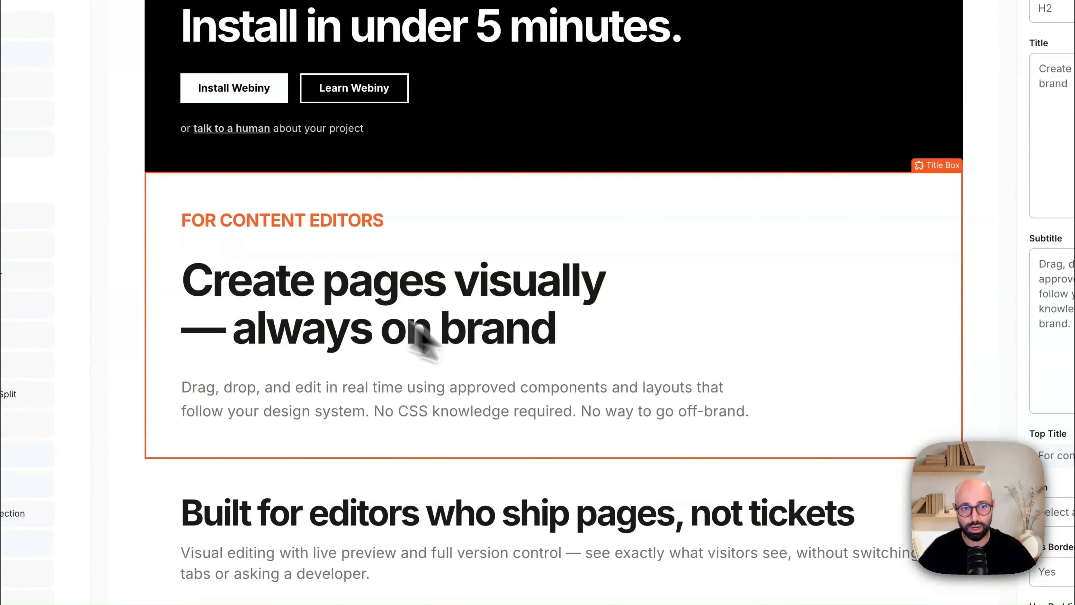
scroll(568, 355, down, 3)
Step: Review the sections again from the visual website builder heading down to the first Call To Action Block
scroll(431, 274, up, 6)
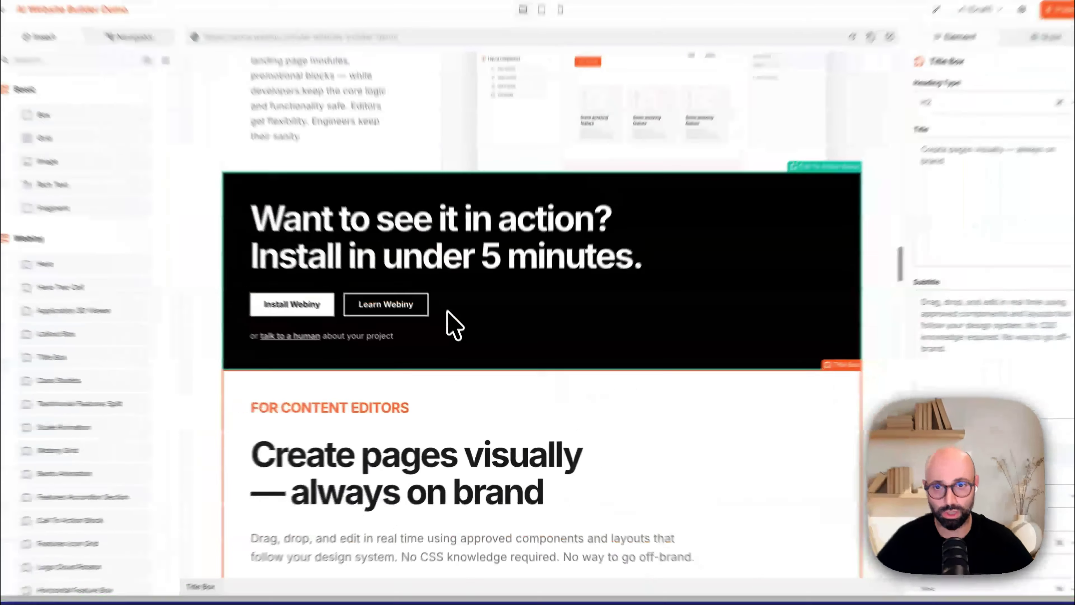
scroll(450, 333, up, 15)
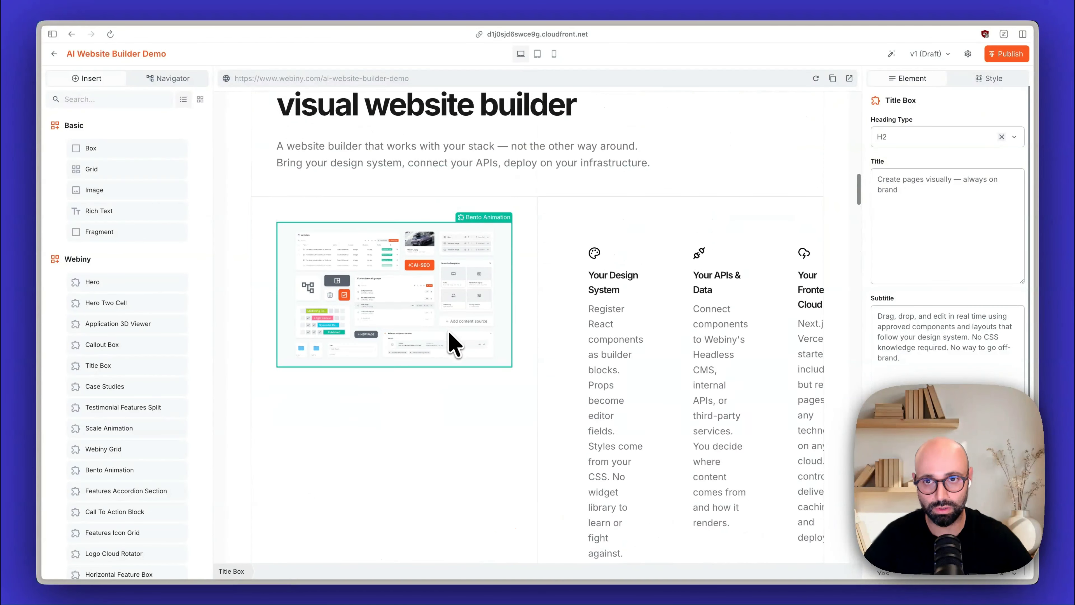
scroll(449, 344, up, 6)
scroll(380, 343, down, 12)
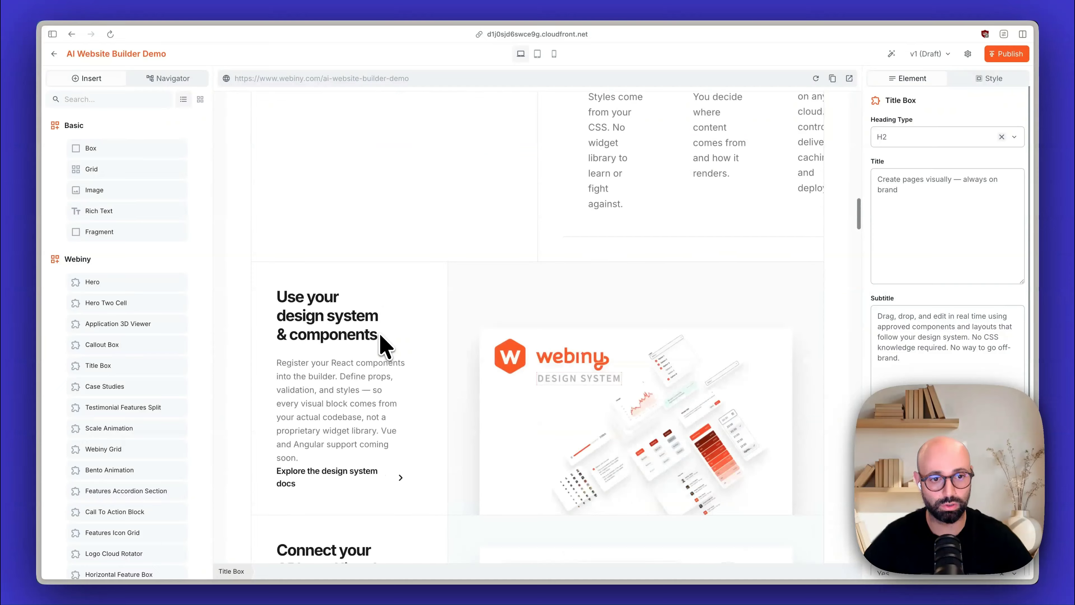
scroll(379, 344, down, 18)
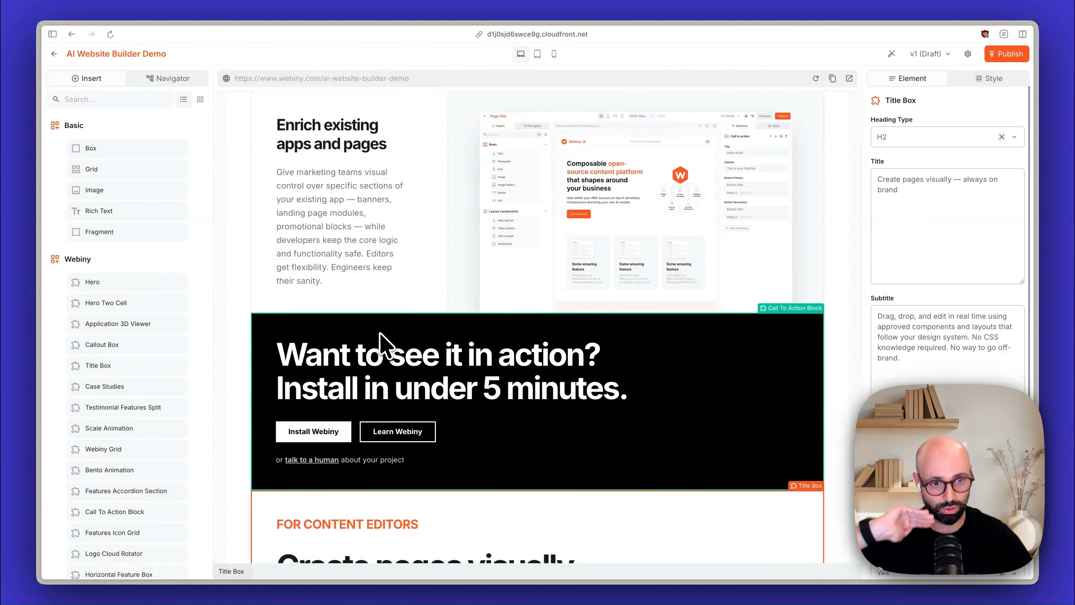
Step: Inspect the Horizontal Feature Box about editors who ship pages and the feature icons below it
scroll(380, 343, down, 10)
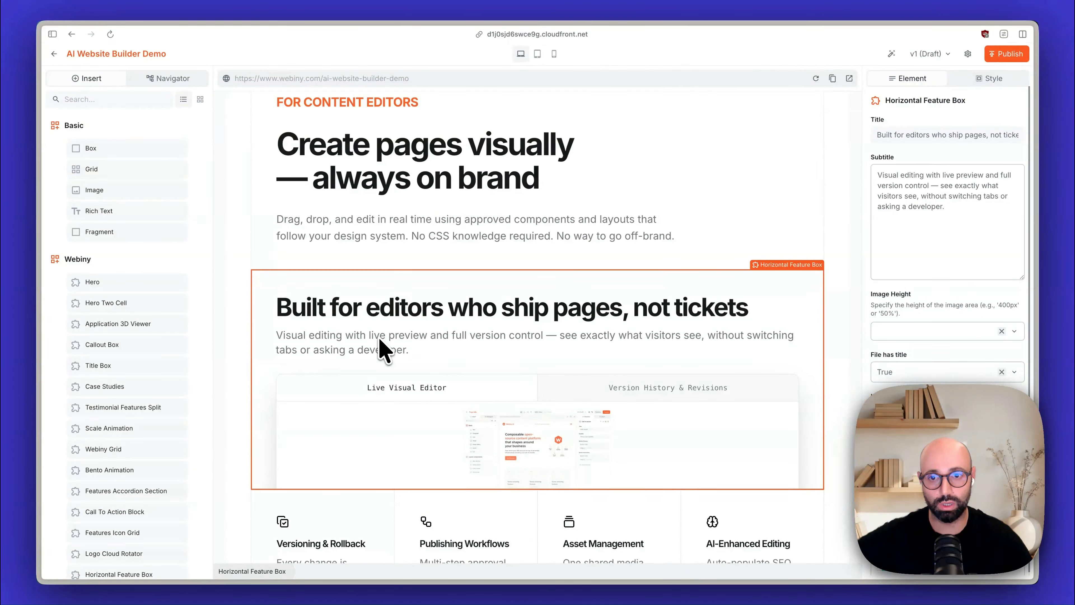
scroll(383, 348, down, 1)
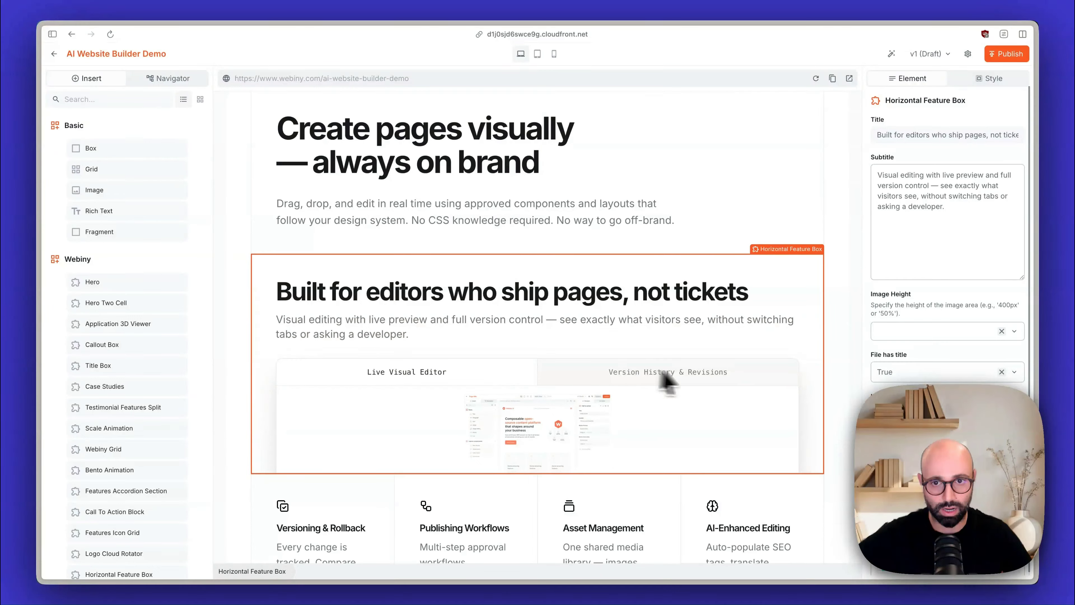
scroll(523, 436, down, 5)
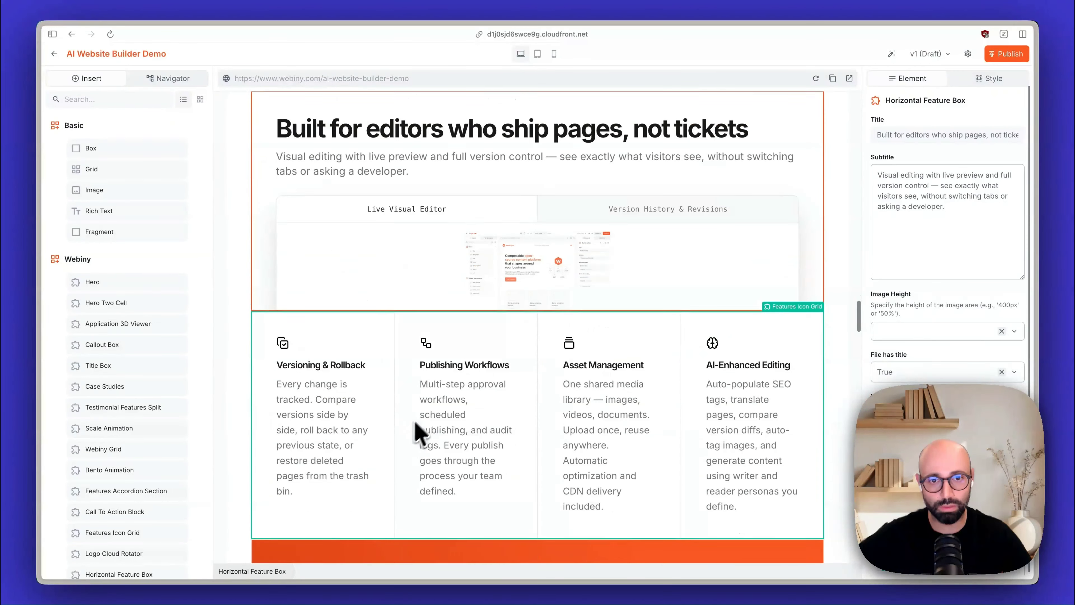
Step: Inspect the orange Statement Box and the Features Icon Grid directly below it
scroll(417, 432, down, 6)
click(464, 389)
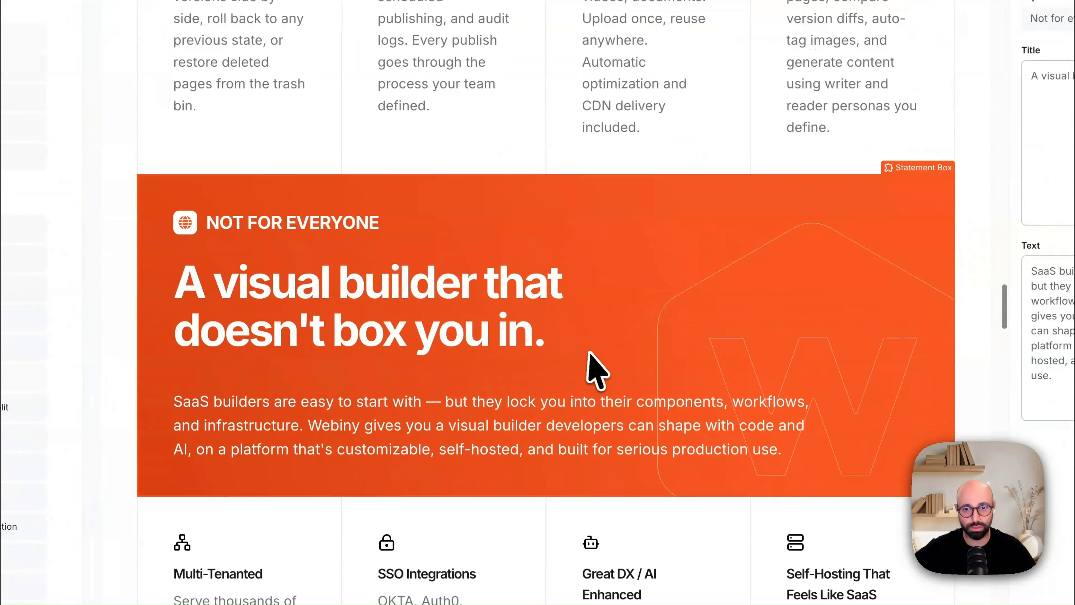
scroll(367, 355, down, 6)
click(295, 392)
scroll(563, 404, down, 1)
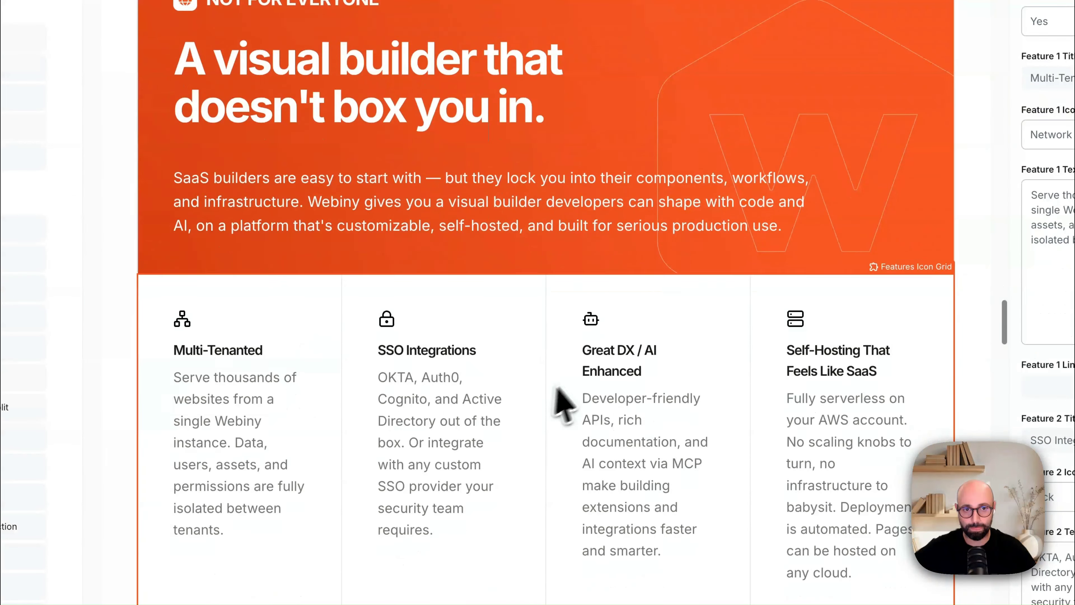
Step: Examine the Features Accordion Section and its feature cards, down to the Testimonial Features Split
scroll(551, 379, down, 12)
click(412, 377)
scroll(476, 270, down, 6)
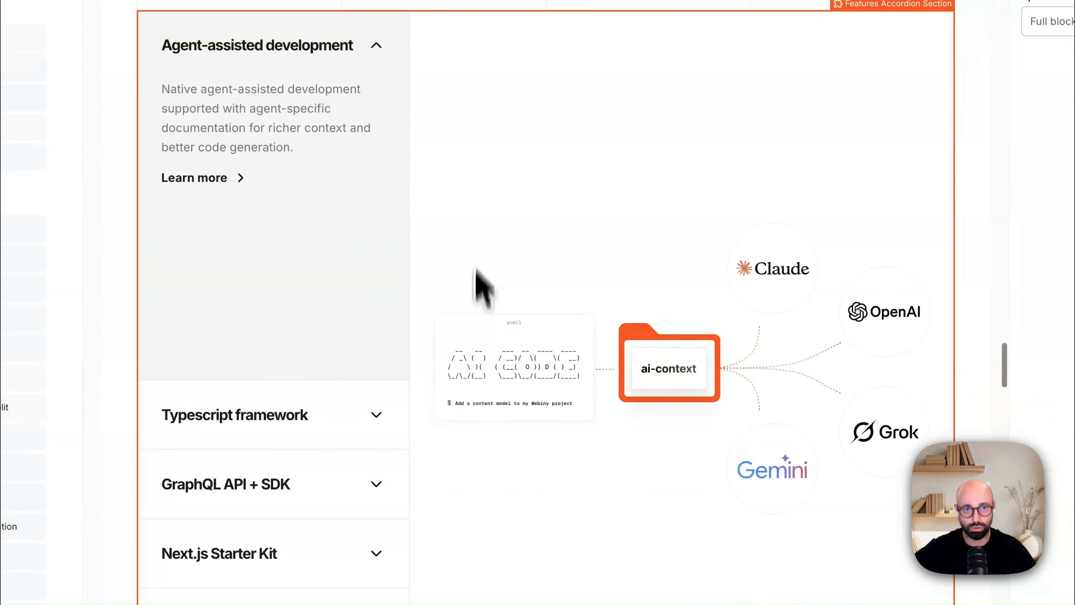
scroll(608, 354, down, 20)
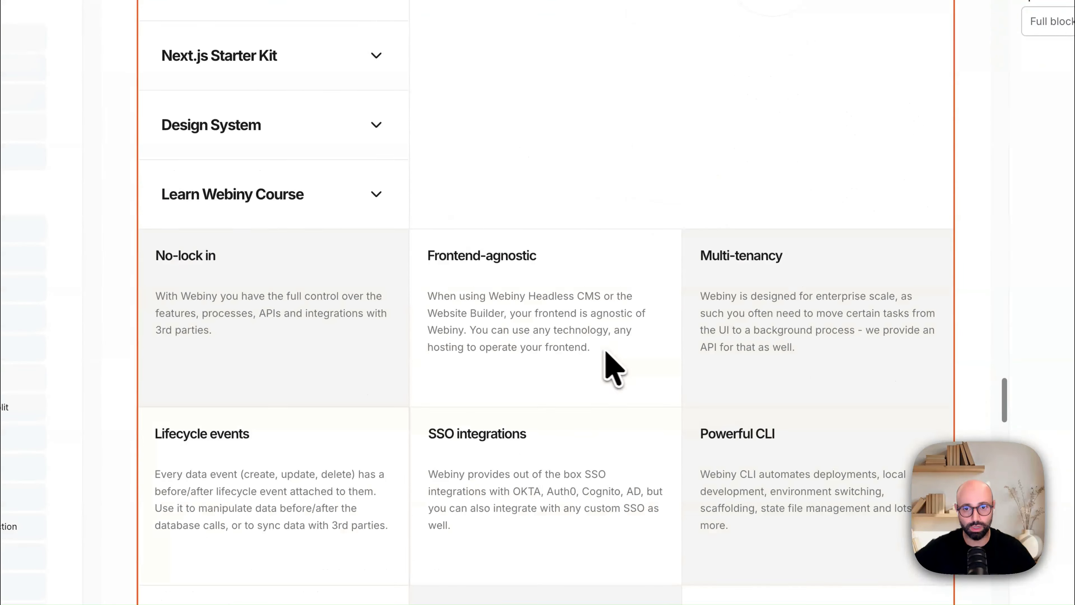
scroll(479, 369, down, 2)
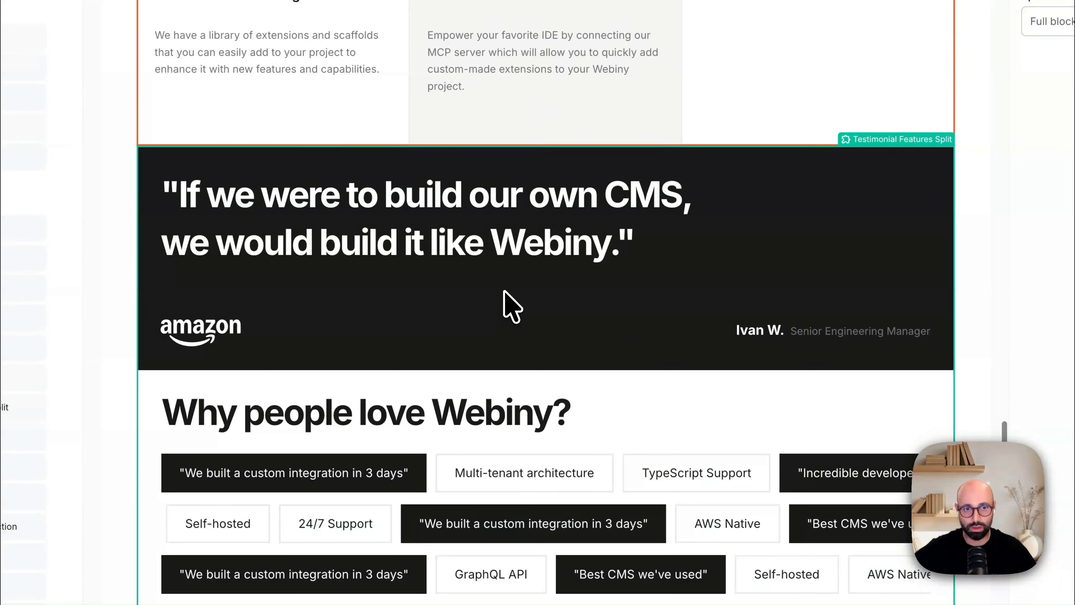
Step: Examine the FAQ Container and the "Get in touch" Title Box that introduces the contact section
scroll(602, 298, down, 10)
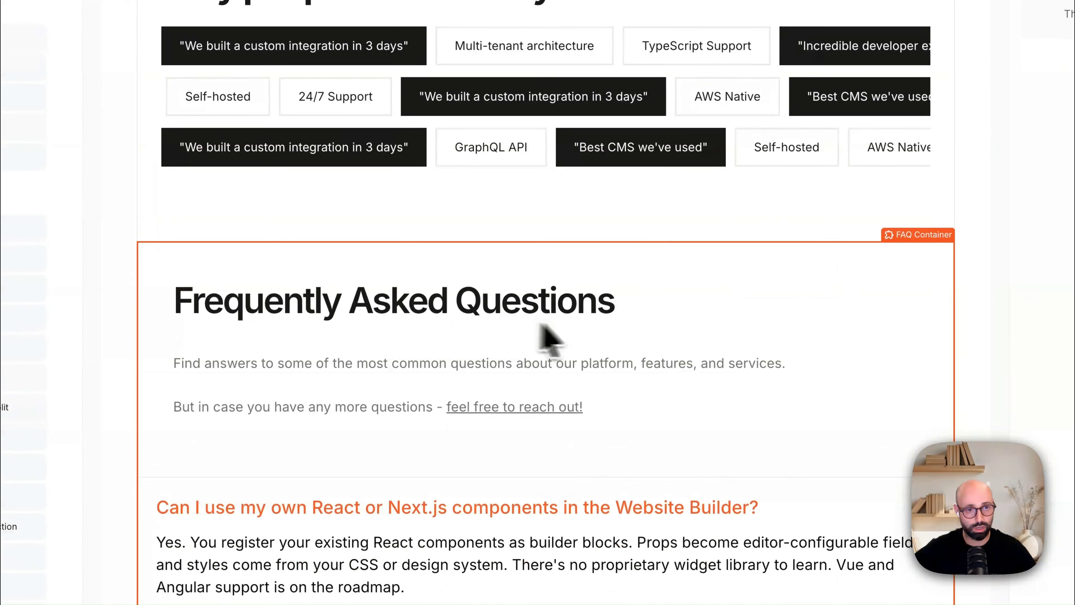
scroll(617, 338, down, 10)
scroll(615, 327, down, 3)
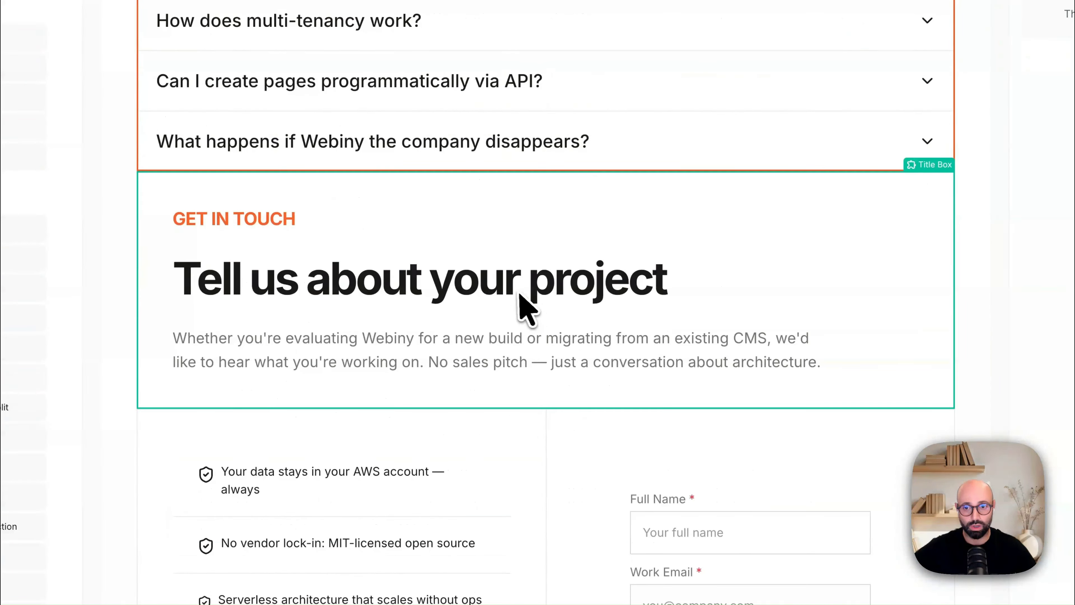
click(514, 293)
scroll(542, 347, down, 3)
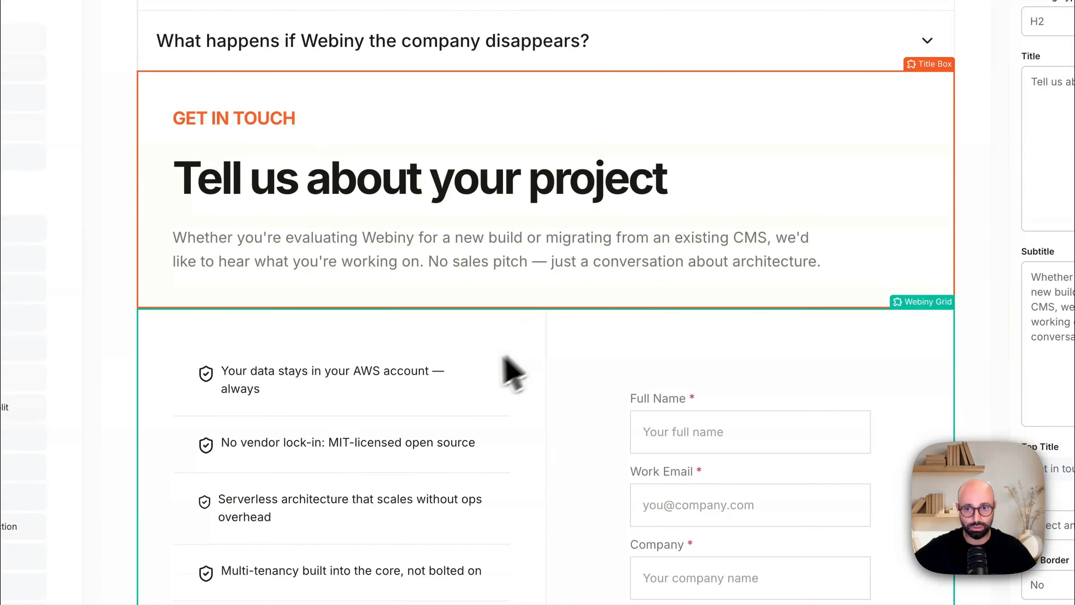
Step: Inspect the contact section's Icon Bullet List and Form Container, and the closing Call To Action Block
click(473, 391)
scroll(487, 390, down, 3)
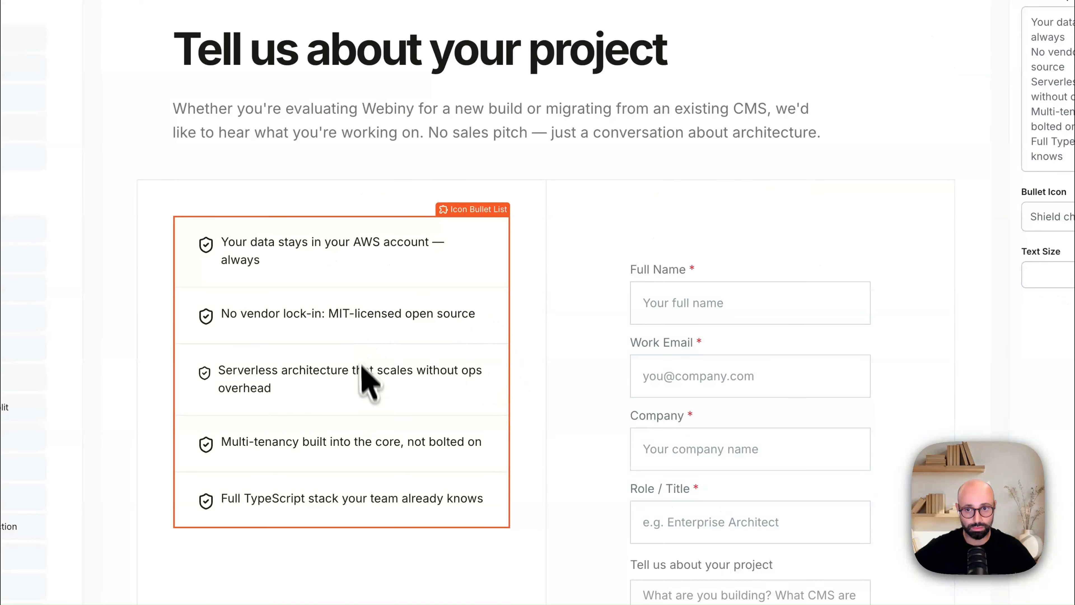
click(613, 316)
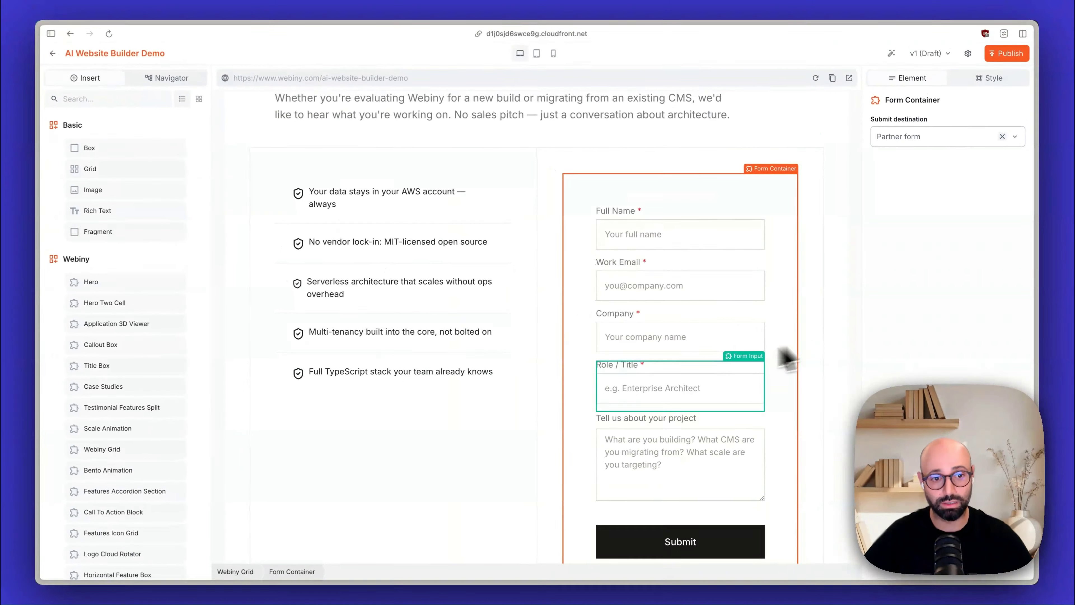
scroll(757, 348, down, 2)
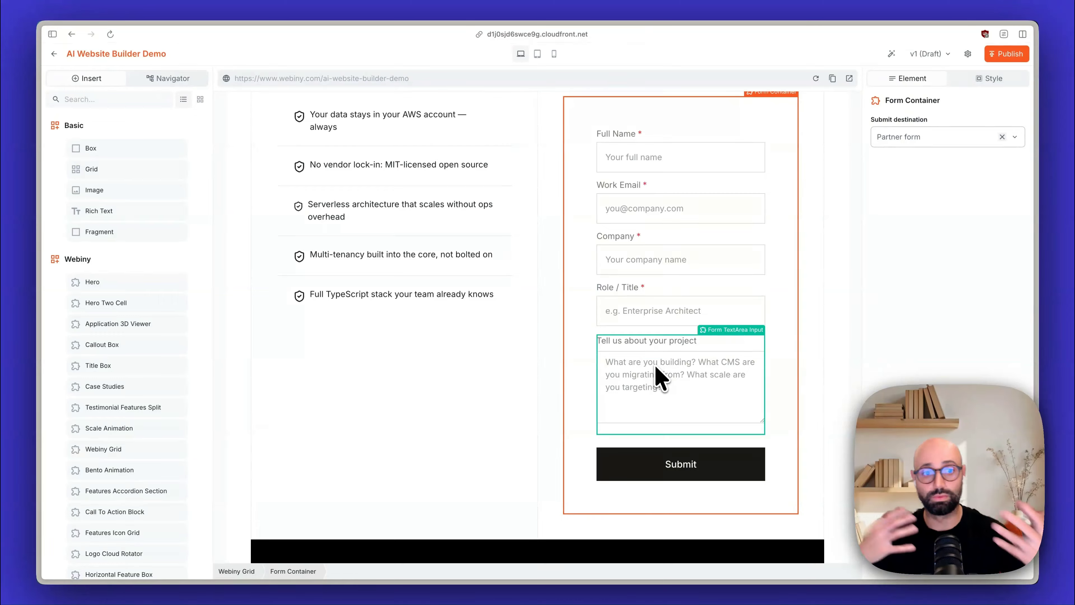
scroll(550, 385, down, 4)
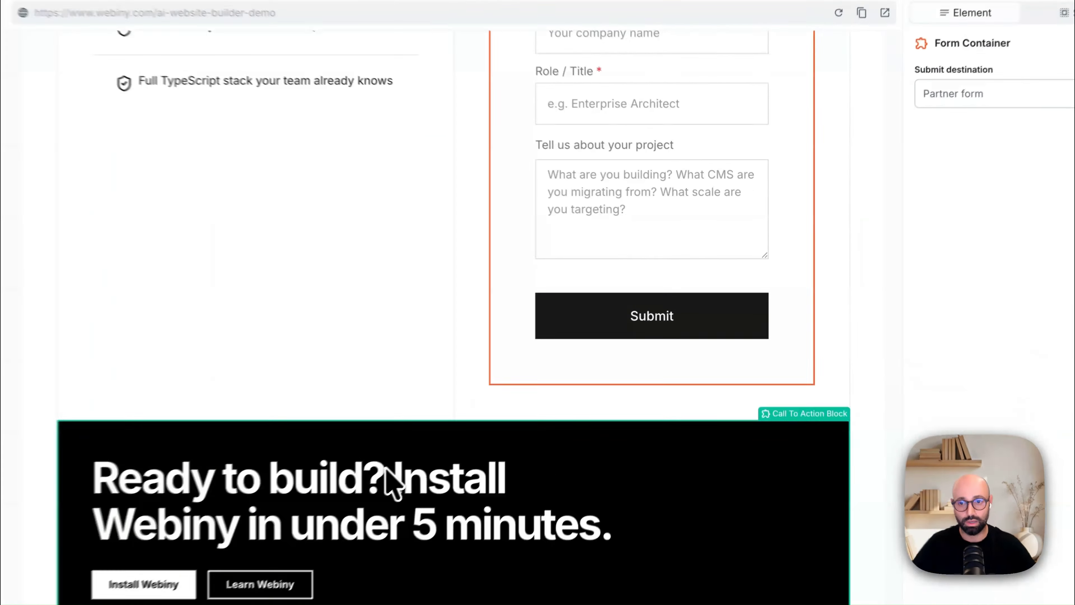
click(386, 467)
scroll(388, 444, down, 5)
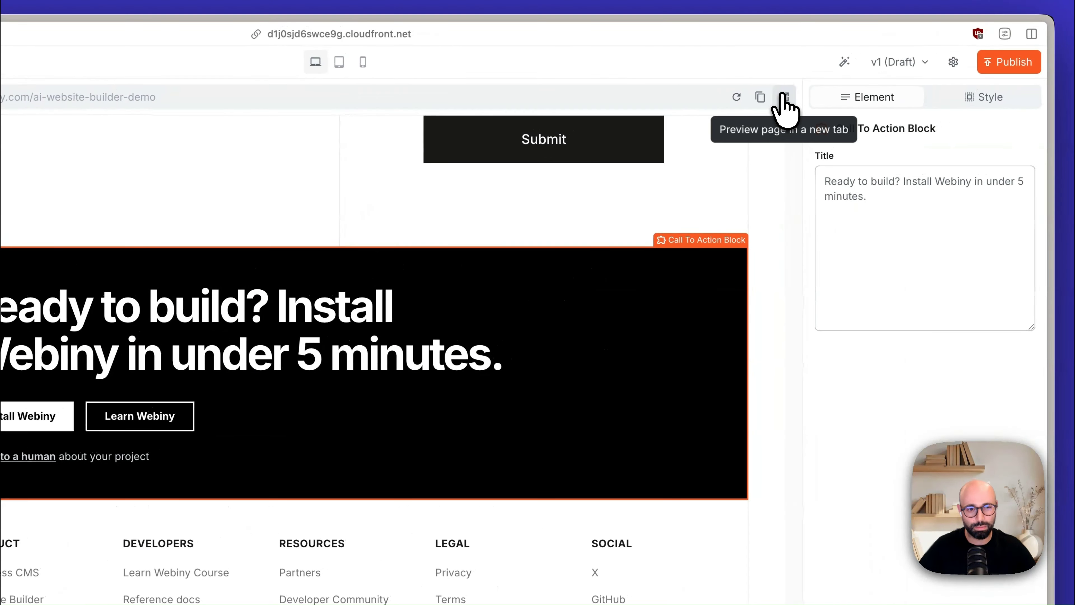
Step: Open the rendered landing page in its own browser tab and examine its hero section and the feature columns below
click(888, 5)
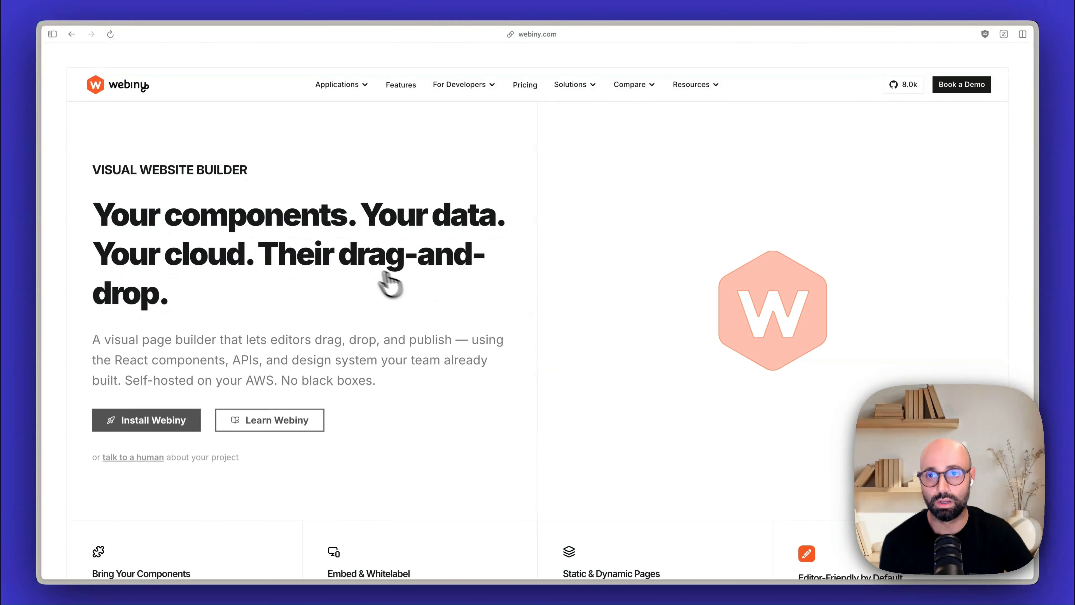
scroll(402, 277, down, 1)
scroll(424, 254, down, 5)
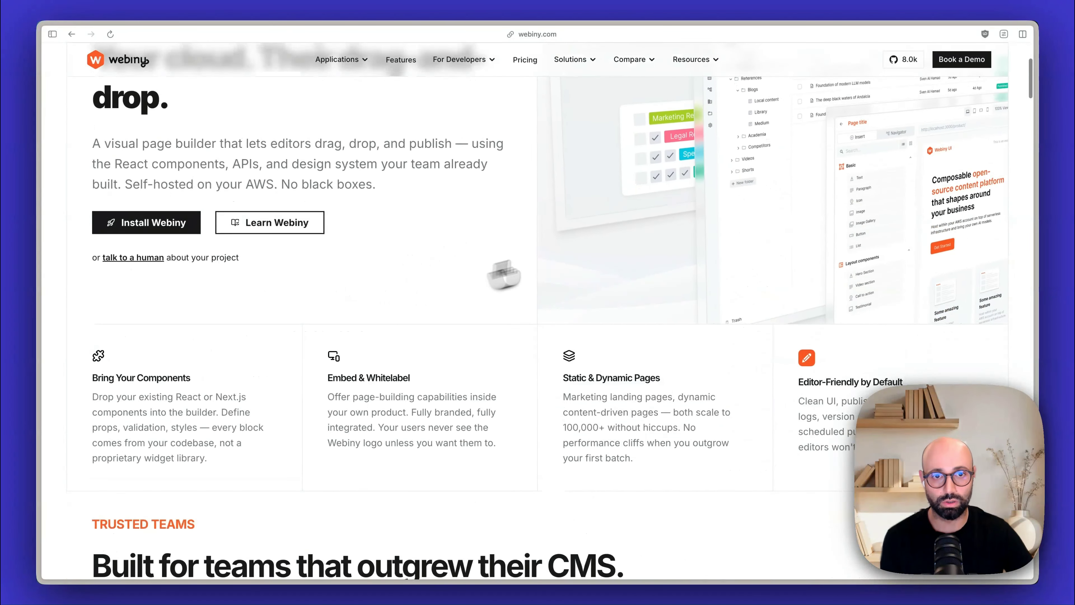
scroll(644, 240, up, 5)
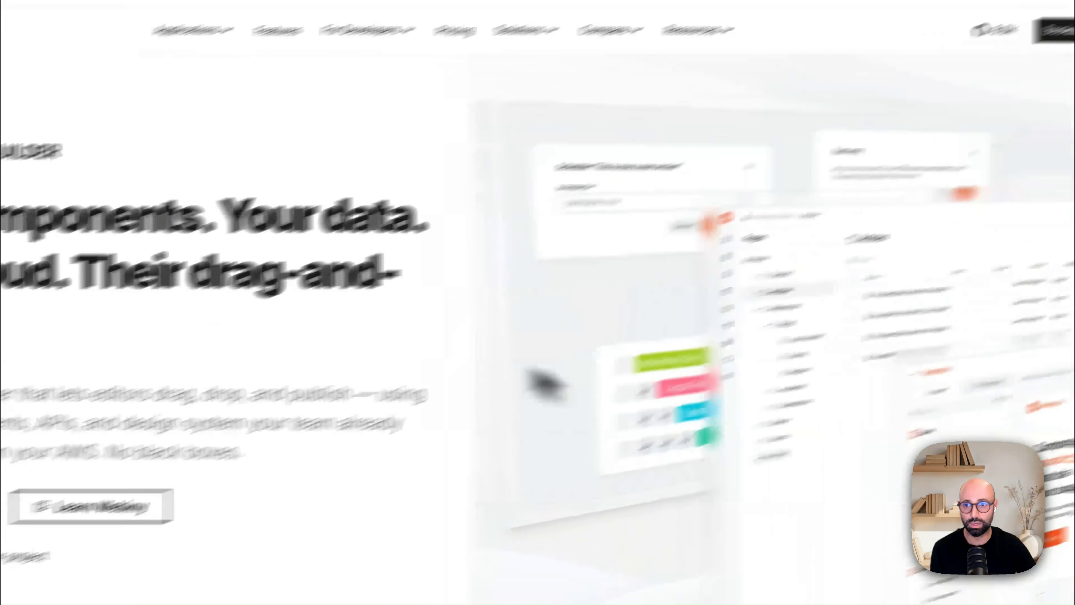
scroll(438, 304, down, 8)
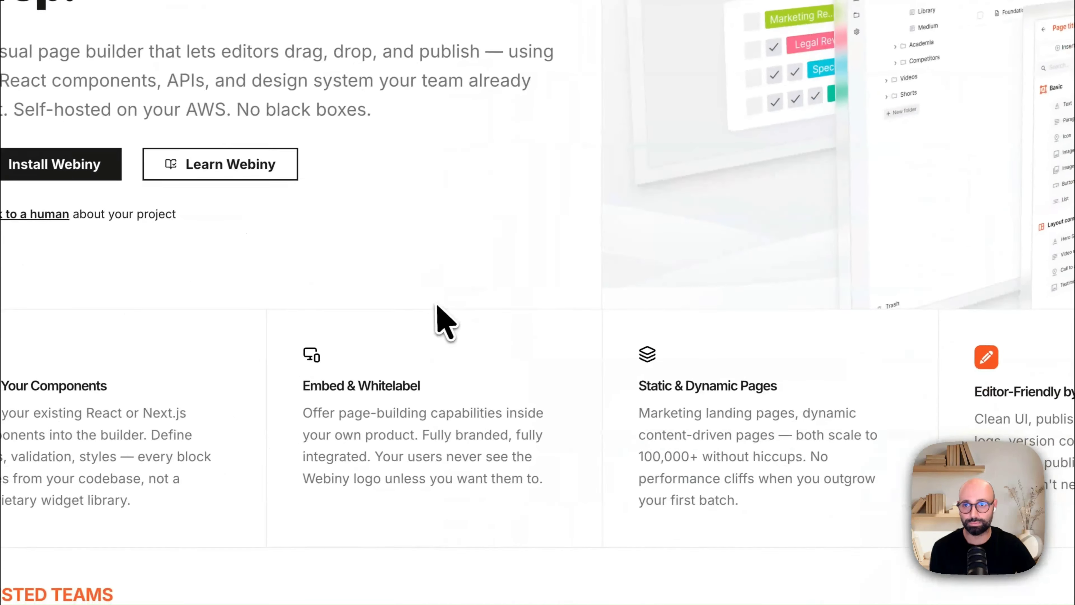
scroll(438, 305, up, 4)
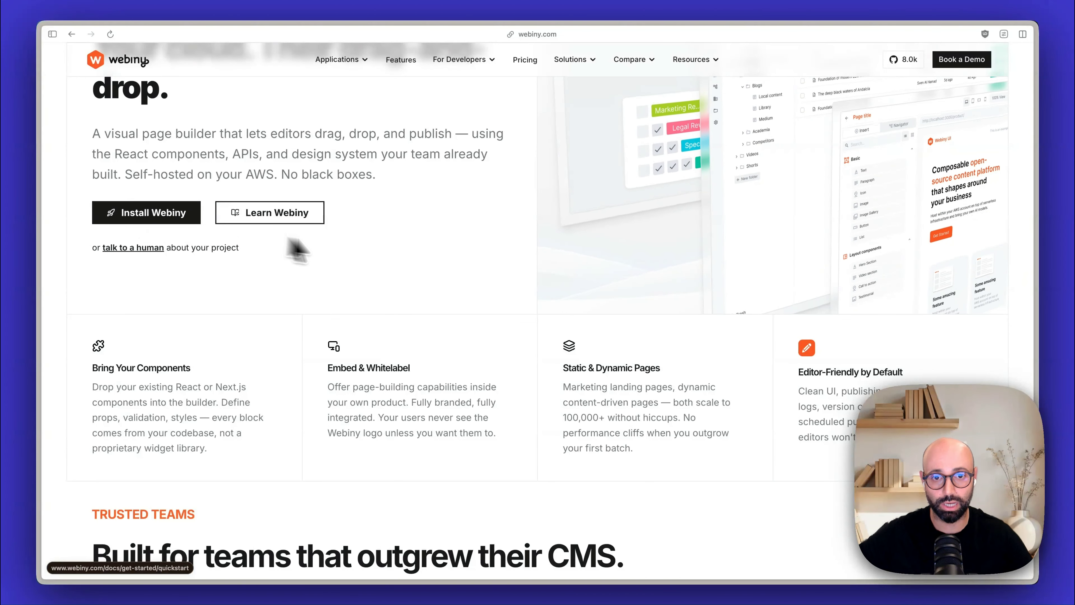
Step: Examine the rendered page's middle sections, from the design system and API columns through the orange statement box to the developer accordion
scroll(416, 272, down, 15)
scroll(418, 266, down, 15)
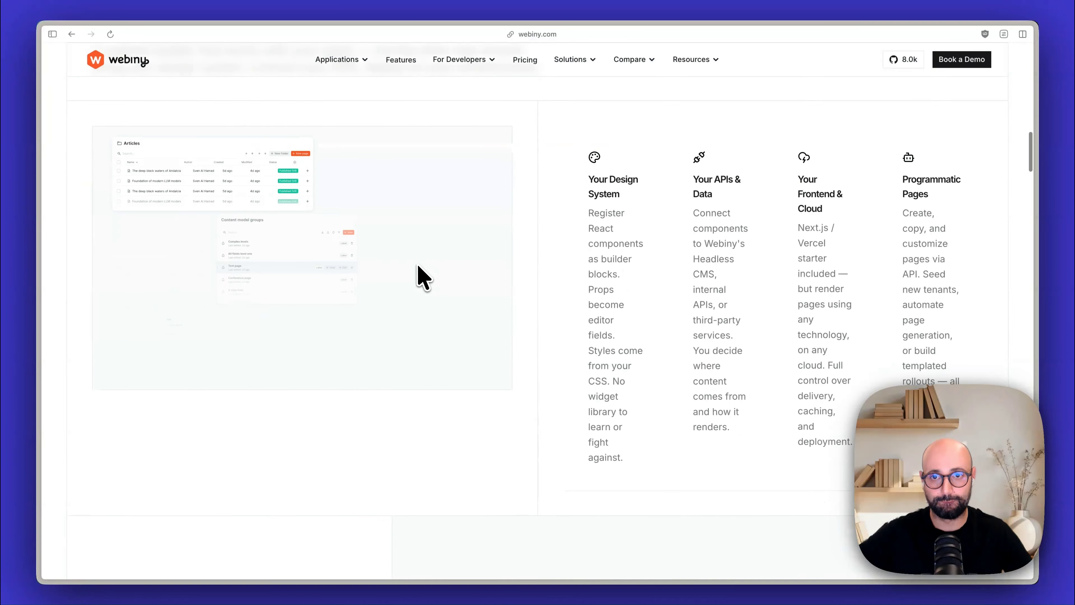
scroll(563, 279, down, 15)
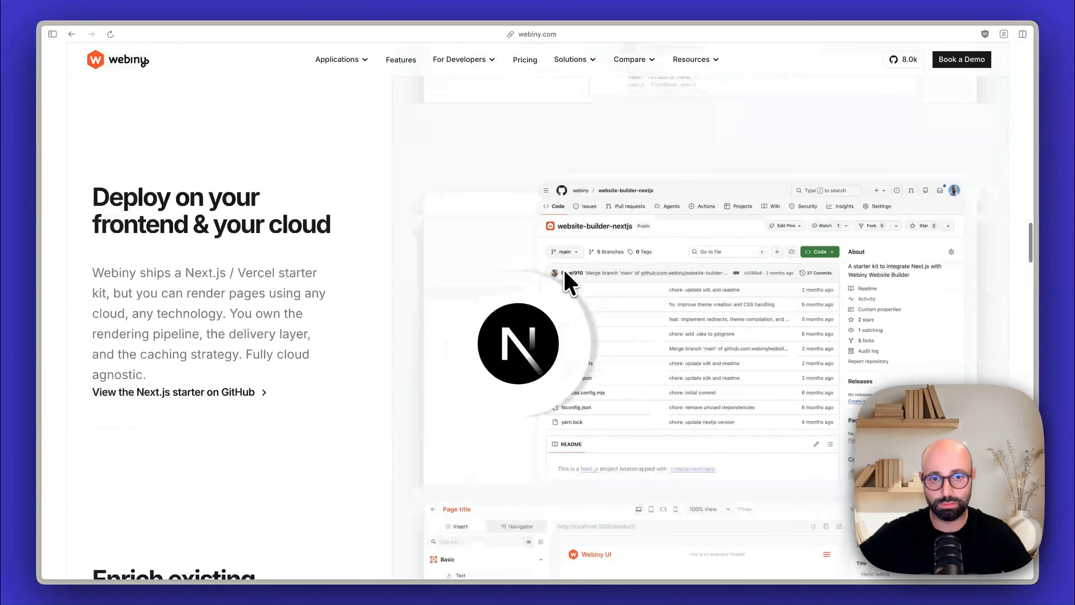
scroll(549, 285, down, 15)
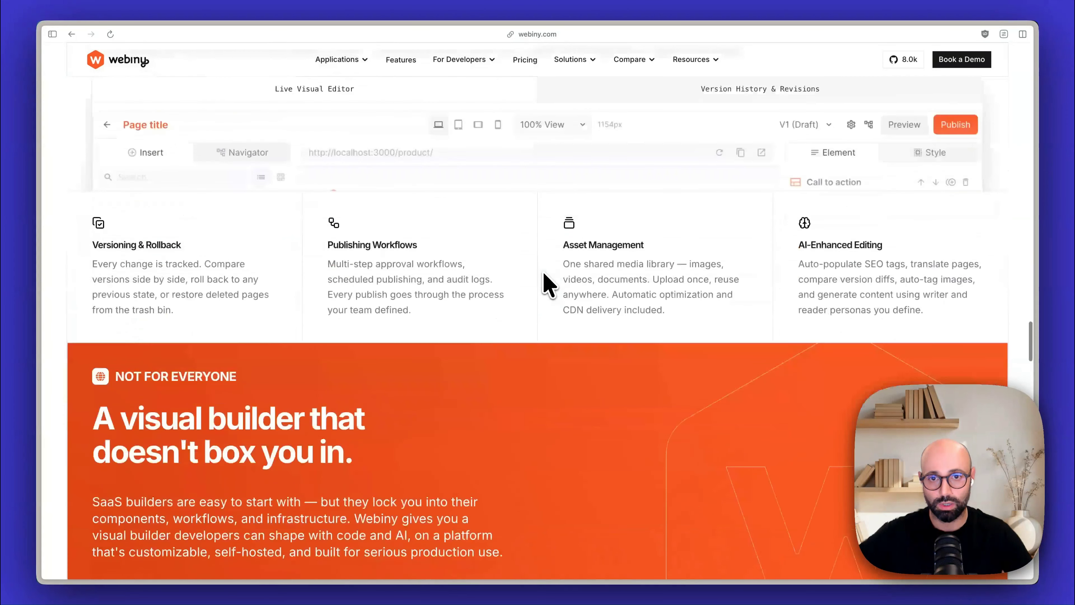
scroll(549, 285, up, 5)
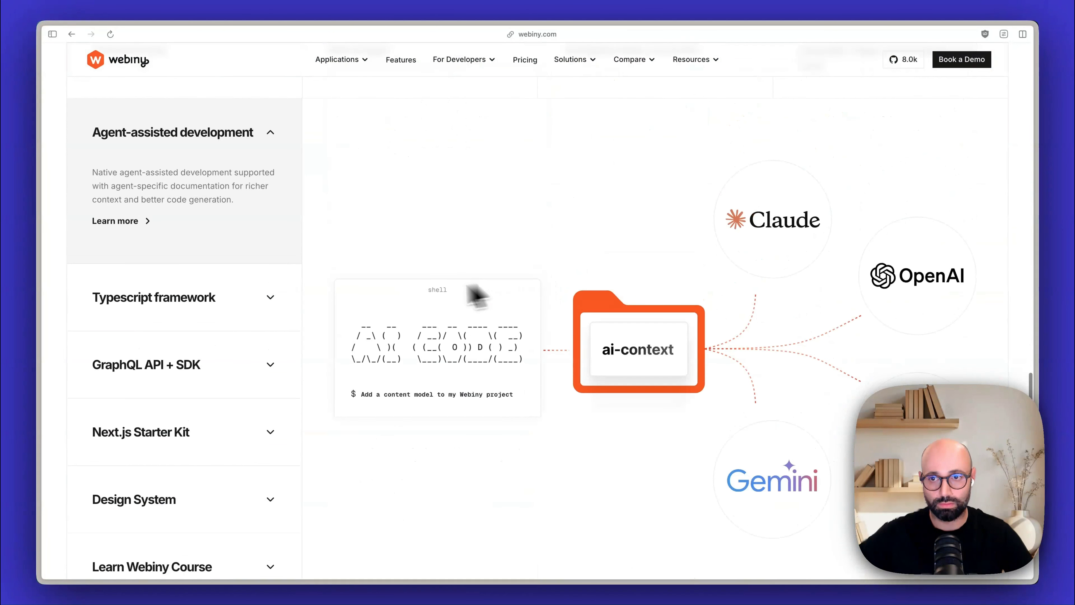
Step: Expand the Typescript framework, GraphQL API + SDK and Next.js Starter Kit items of the features accordion in turn
click(259, 316)
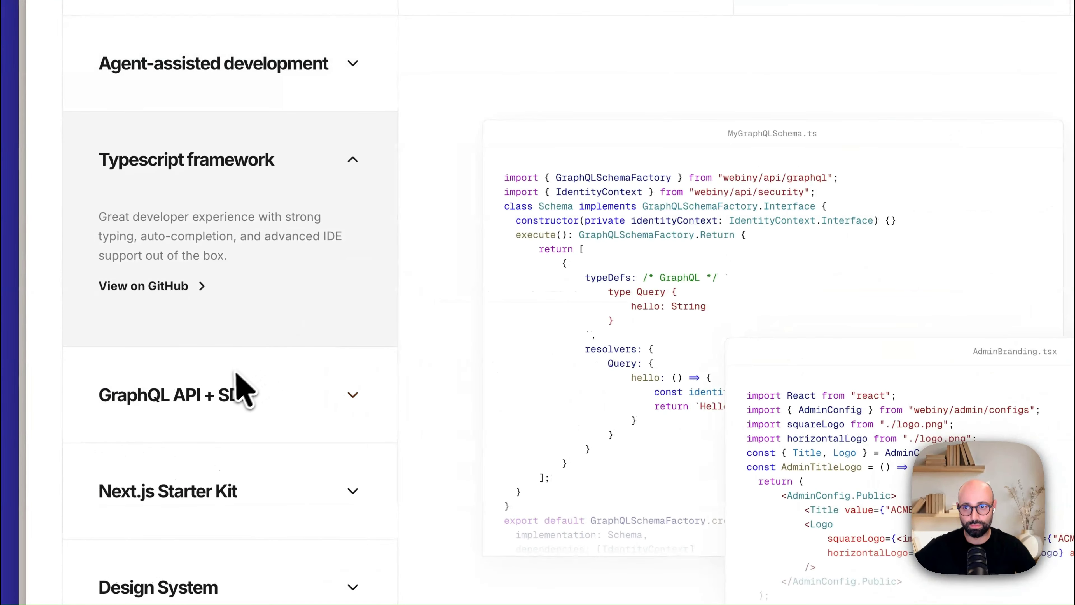
click(242, 388)
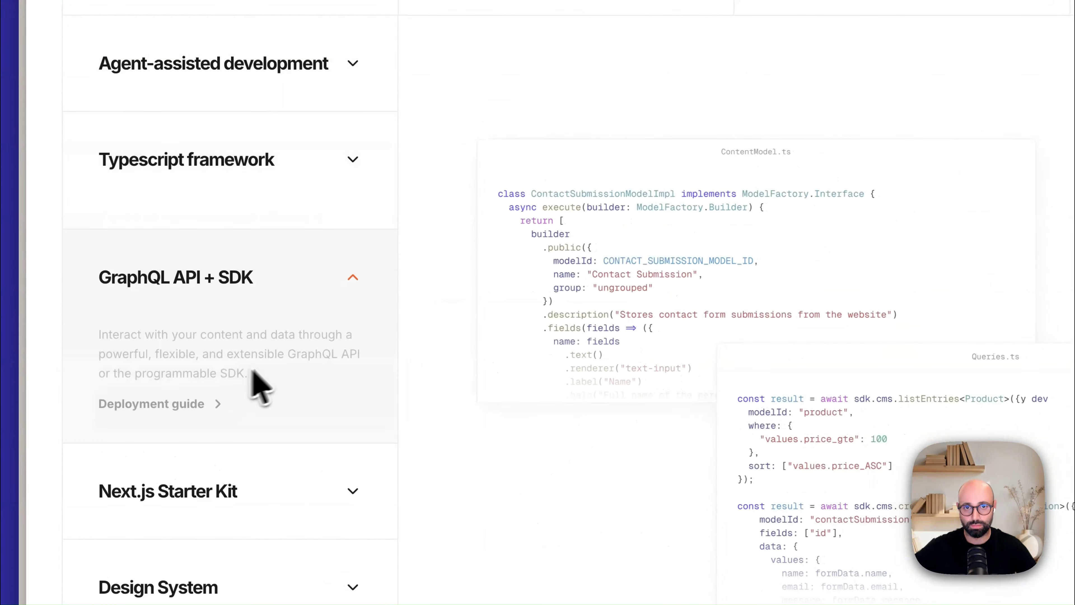
click(211, 463)
scroll(537, 360, down, 5)
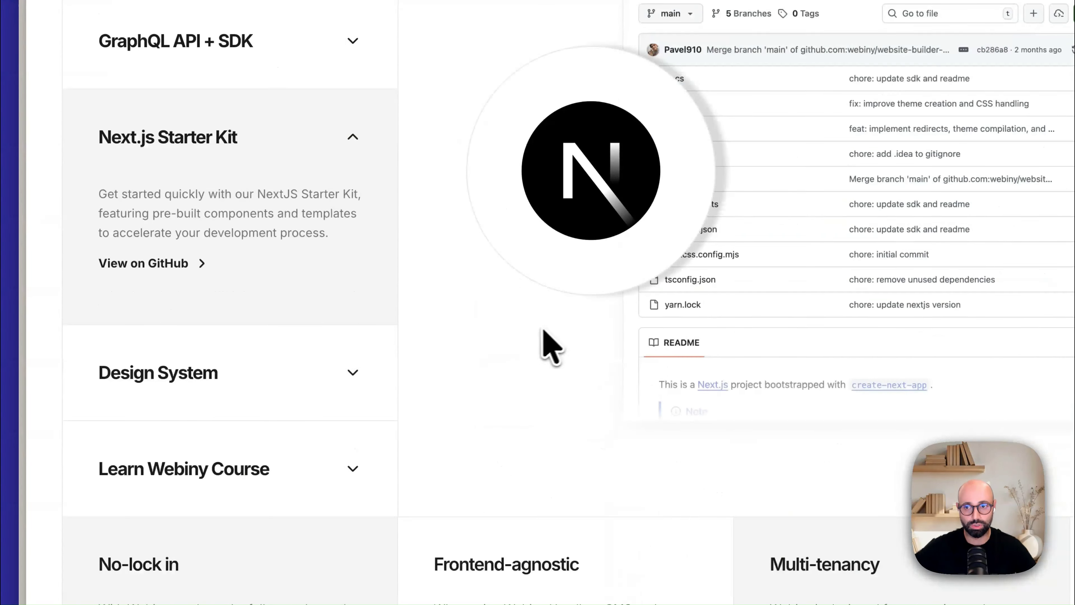
Step: Expand the FAQ answers on where Webiny runs and how multi-tenancy works
scroll(398, 275, down, 15)
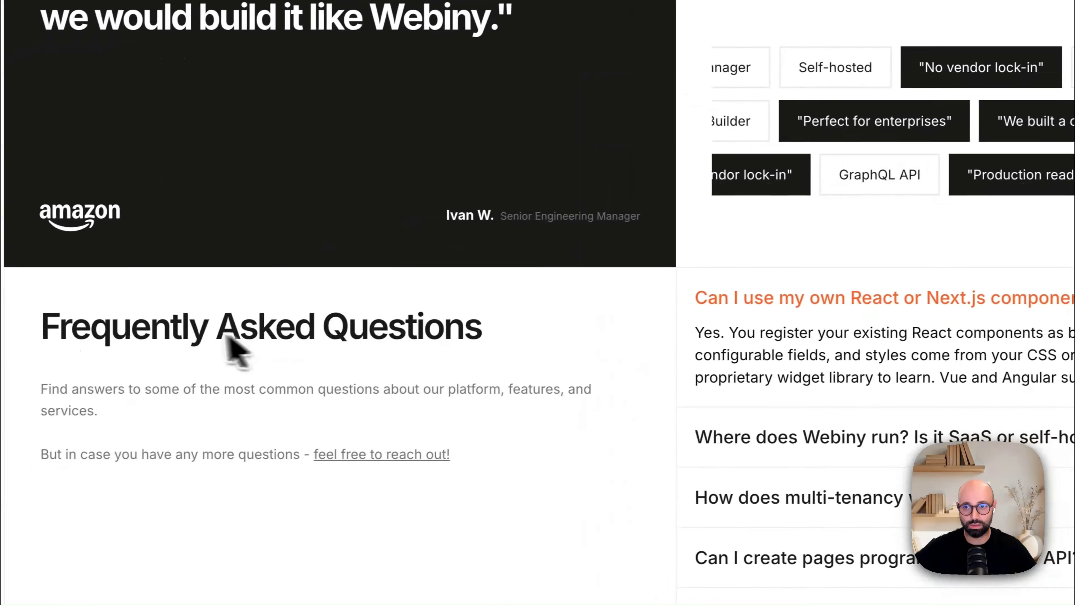
drag(66, 356, 378, 452)
click(434, 496)
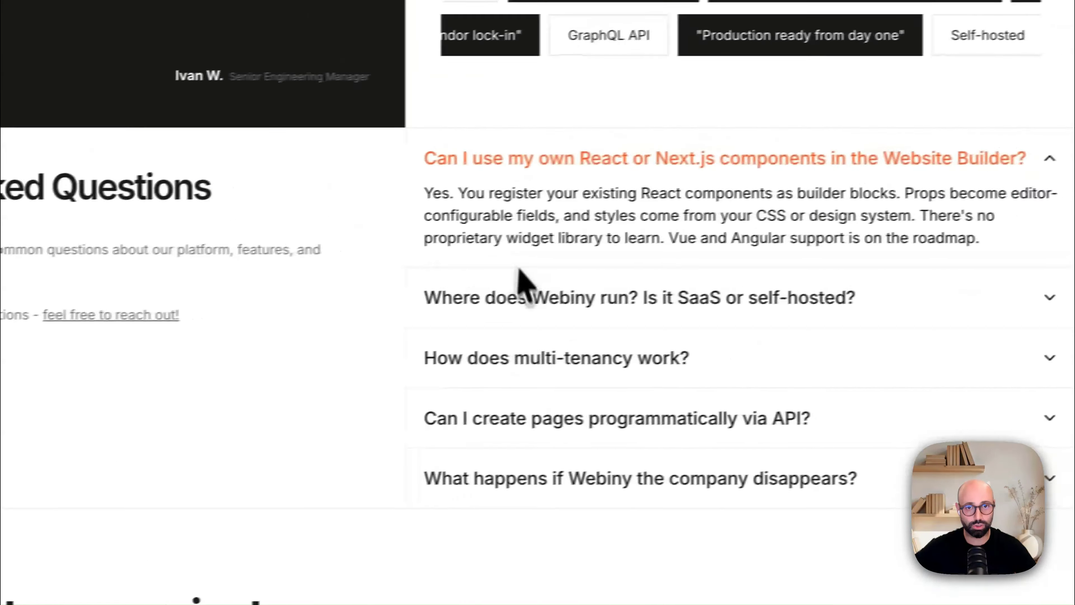
click(964, 266)
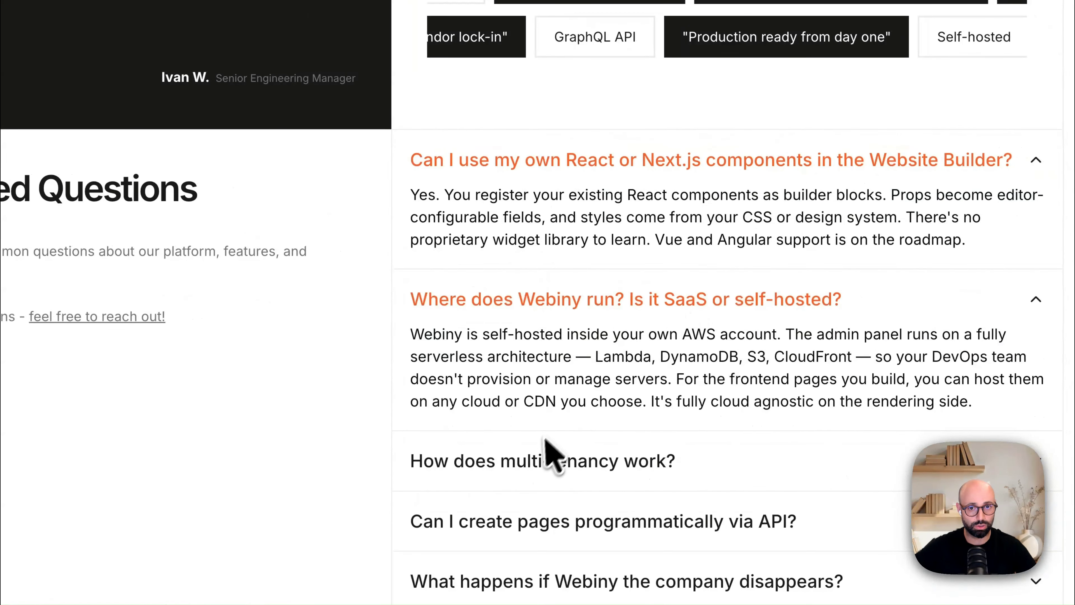
click(559, 470)
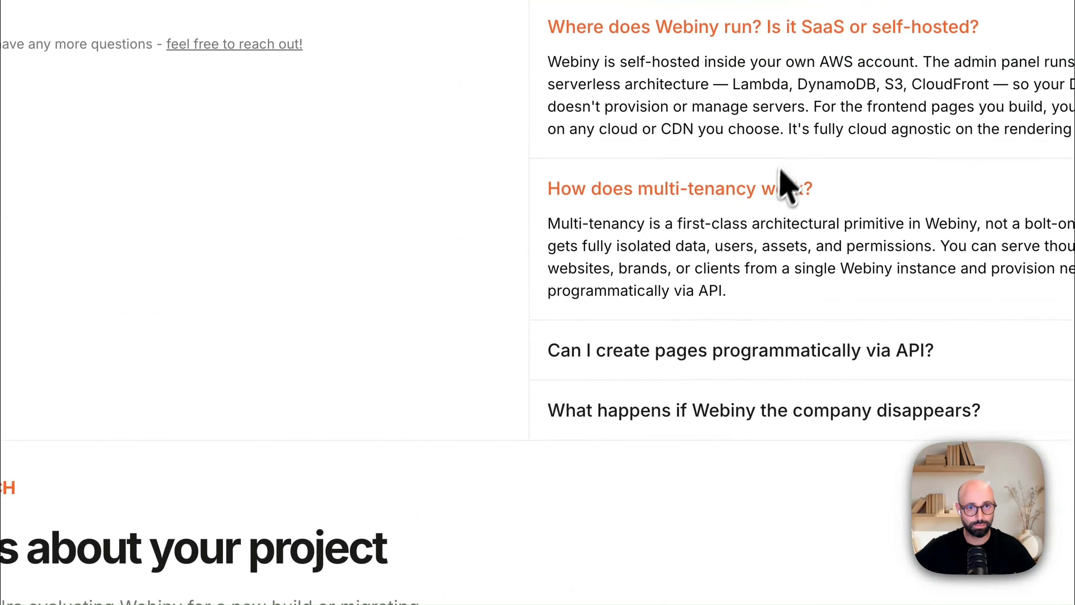
Step: Submit the "Tell us about your project" contact form with all fields empty to test its required-field validation
scroll(609, 303, down, 10)
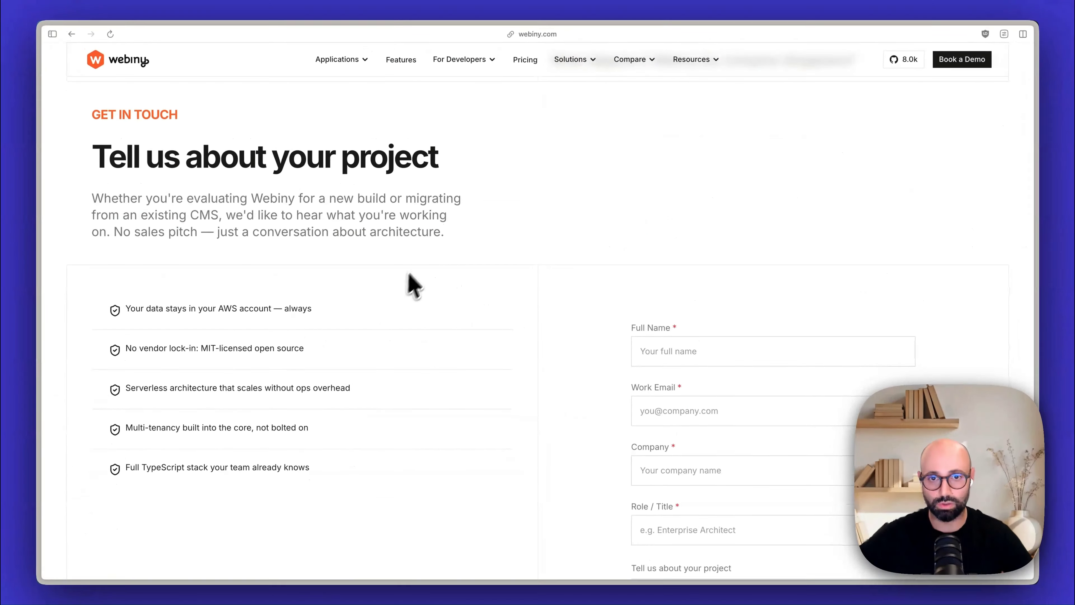
scroll(297, 238, down, 3)
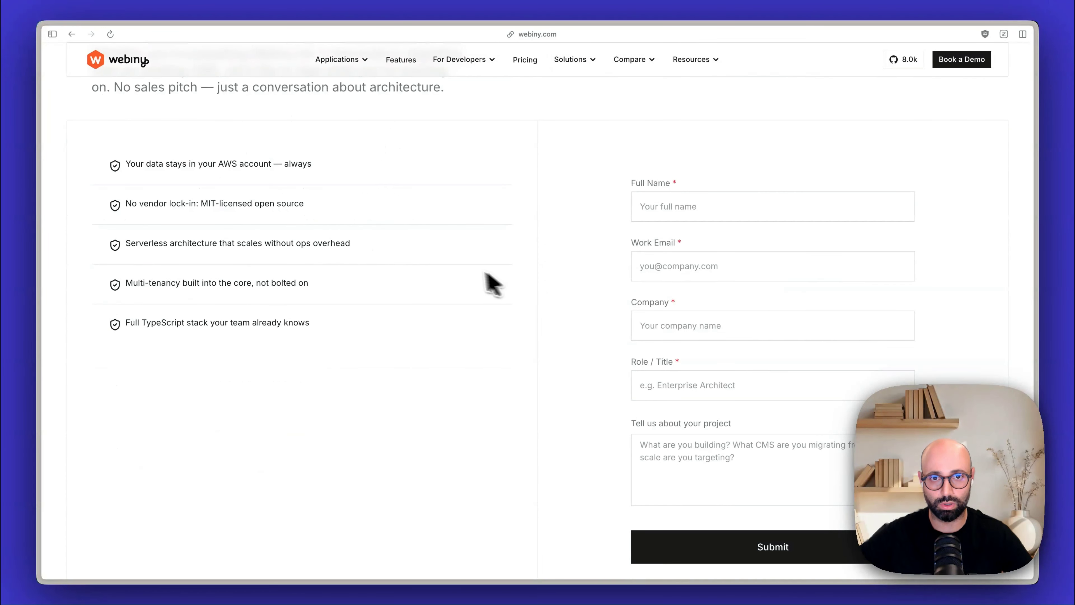
scroll(550, 284, down, 2)
click(772, 464)
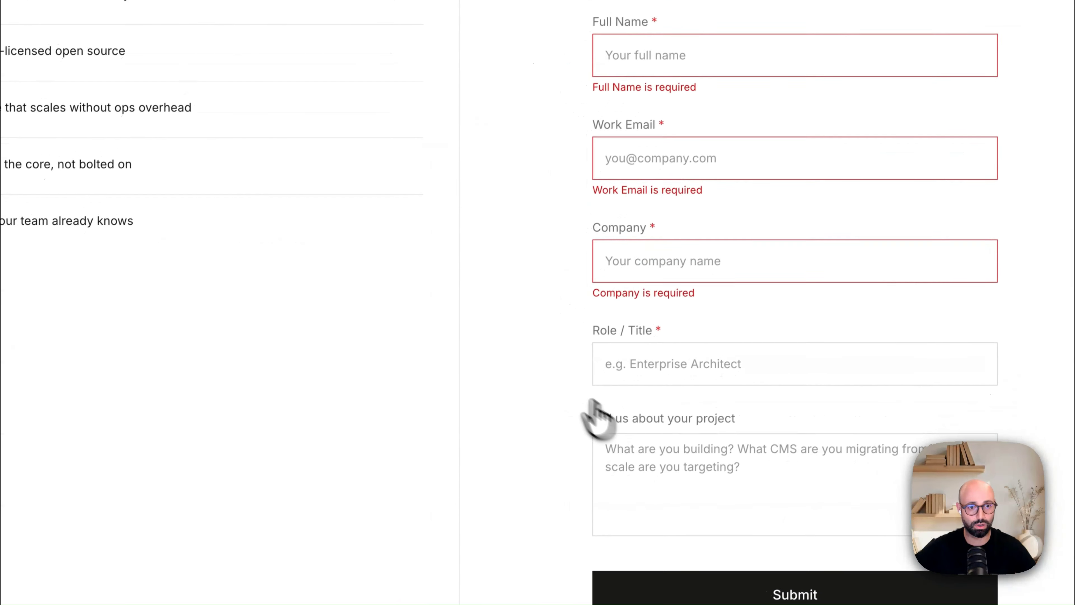
scroll(543, 337, up, 1)
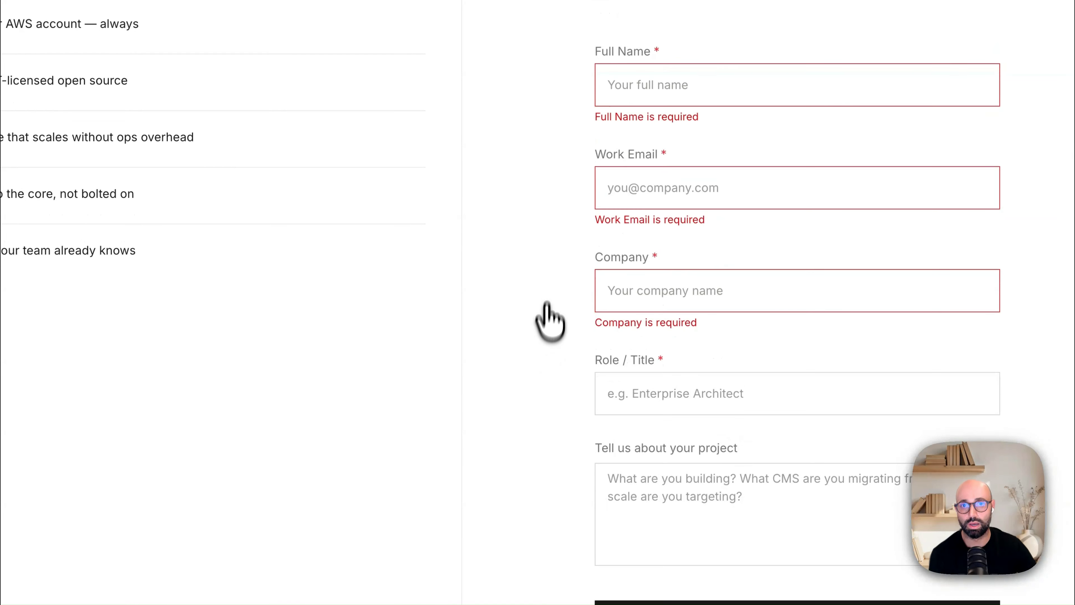
Step: Review the closing "Ready to build?" call to action and footer, and return to the page's hero section
double_click(627, 49)
click(474, 138)
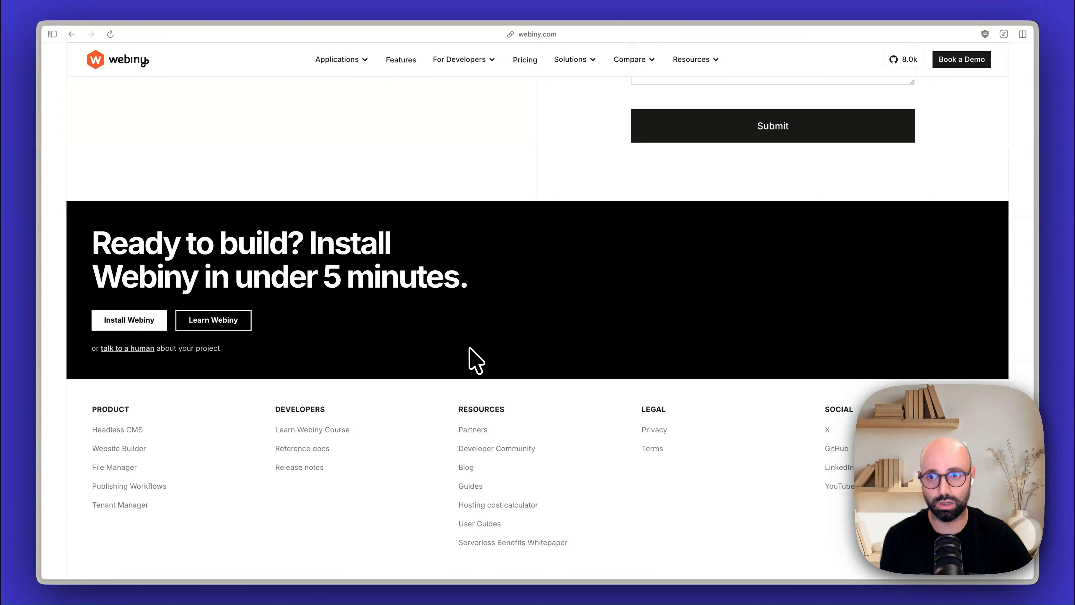
scroll(530, 368, up, 20)
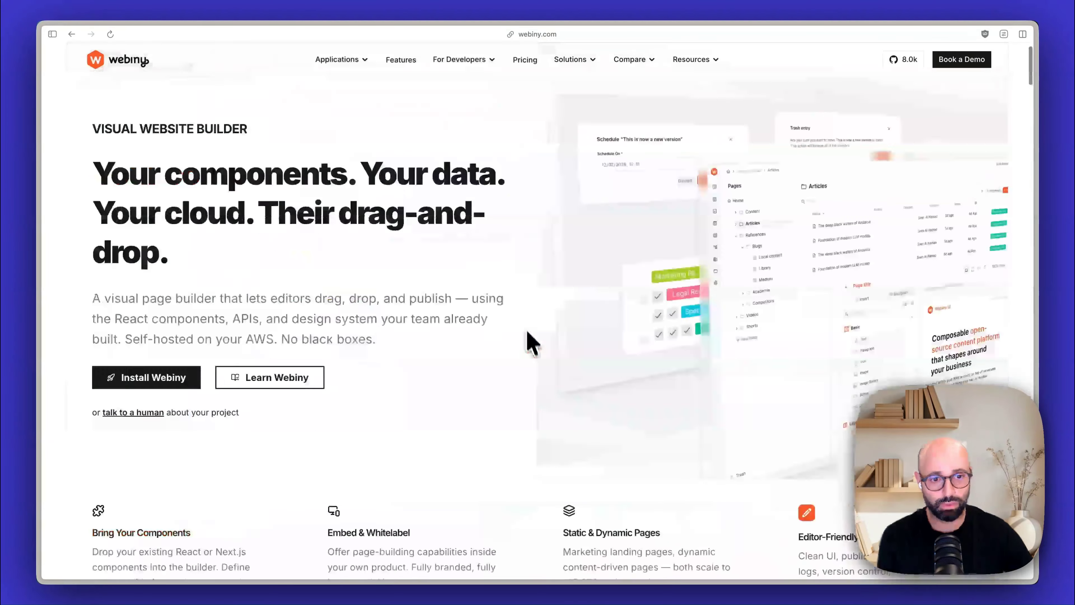